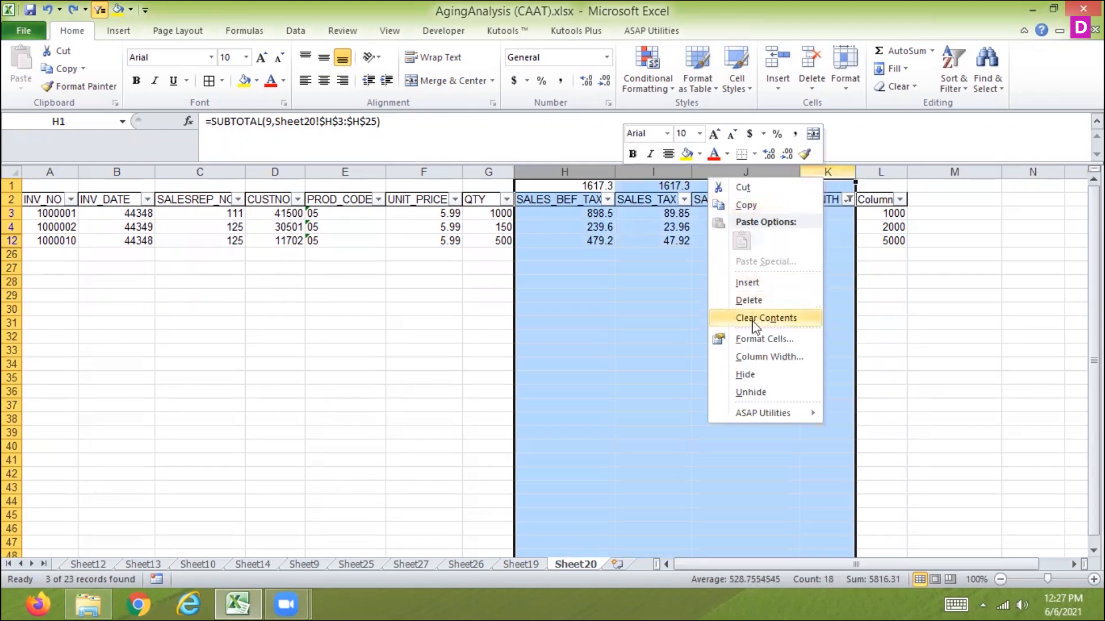
Hide columns H through K and pick the visible Column cells.
{"action": "left_click", "coordinate": [744, 373]}
{"action": "left_click", "coordinate": [553, 212]}
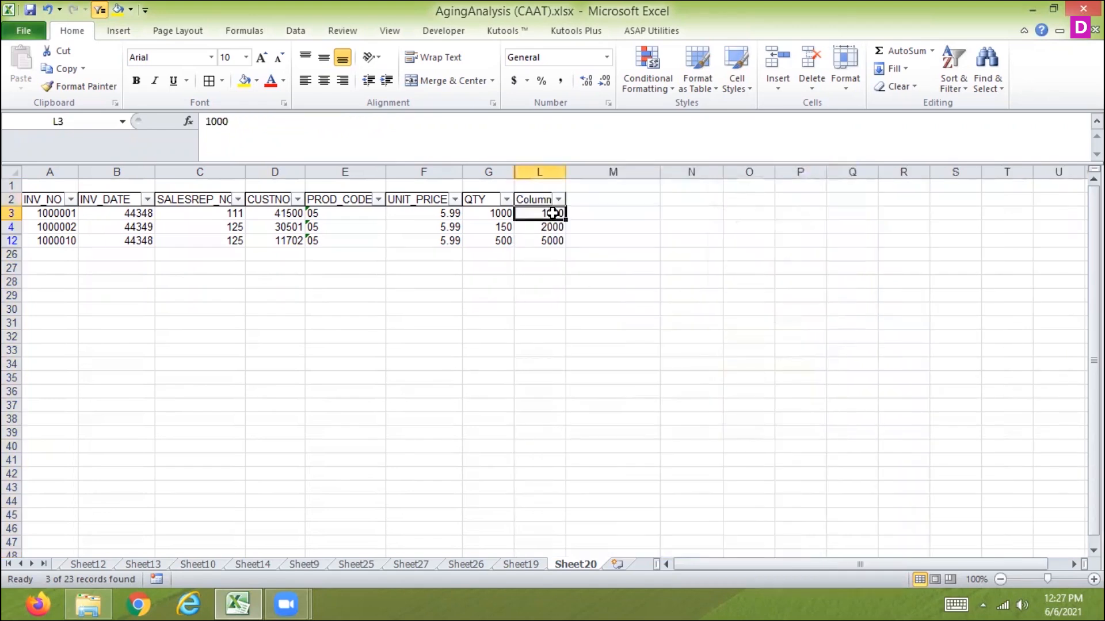
{"action": "left_click", "coordinate": [552, 226]}
{"action": "left_click", "coordinate": [543, 240]}
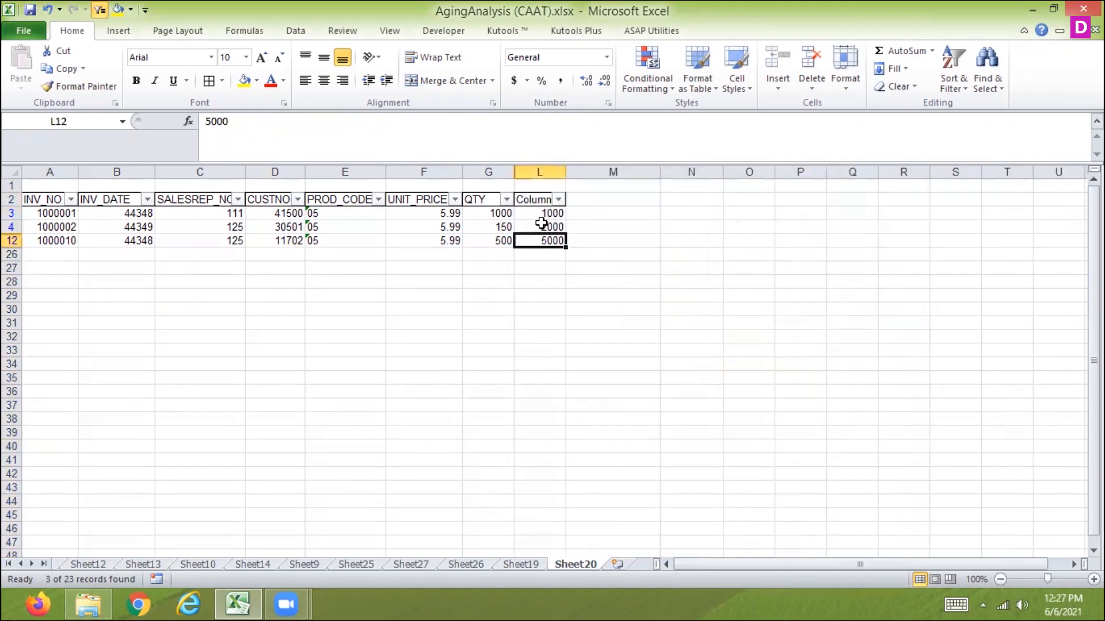
Set the first visible Column cell, L3, to 50.
{"action": "left_click", "coordinate": [545, 214]}
{"action": "type", "text": "50"}
{"action": "key", "text": "Return"}
{"action": "left_click", "coordinate": [544, 214]}
Step through the cells around the QTY and Column values.
{"action": "key", "text": "Right"}
{"action": "key", "text": "Down"}
{"action": "key", "text": "Left"}
{"action": "key", "text": "Left"}
{"action": "key", "text": "Up"}
{"action": "key", "text": "Right"}
{"action": "key", "text": "Right"}
{"action": "key", "text": "Left"}
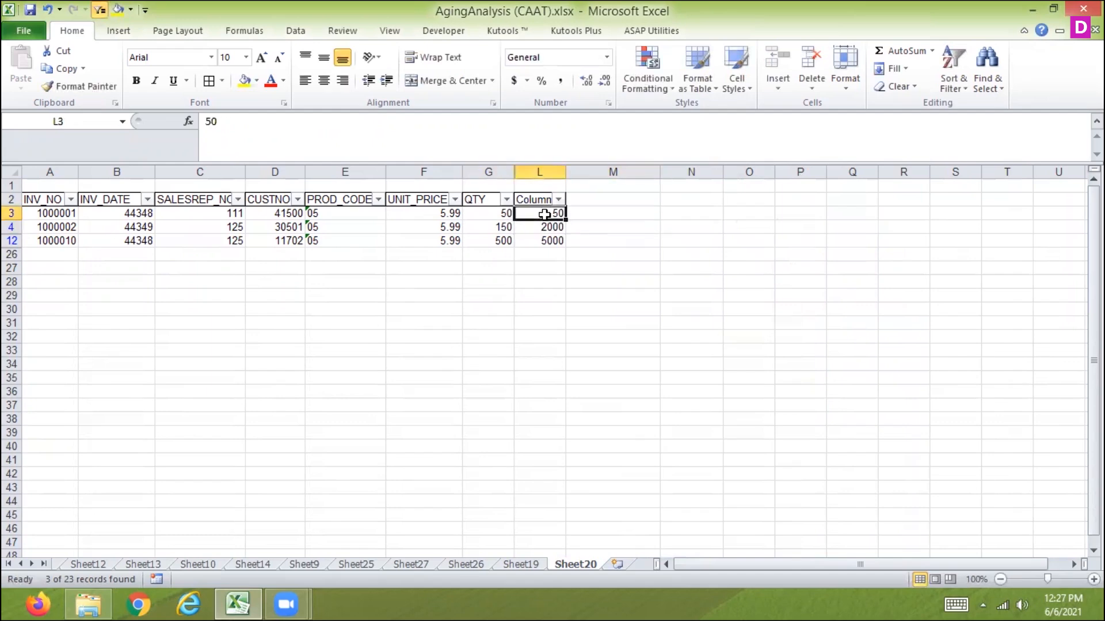
Select only the visible cells of the QTY to Column range and fill them leftward.
{"action": "left_click_drag", "start_coordinate": [493, 216], "coordinate": [554, 241]}
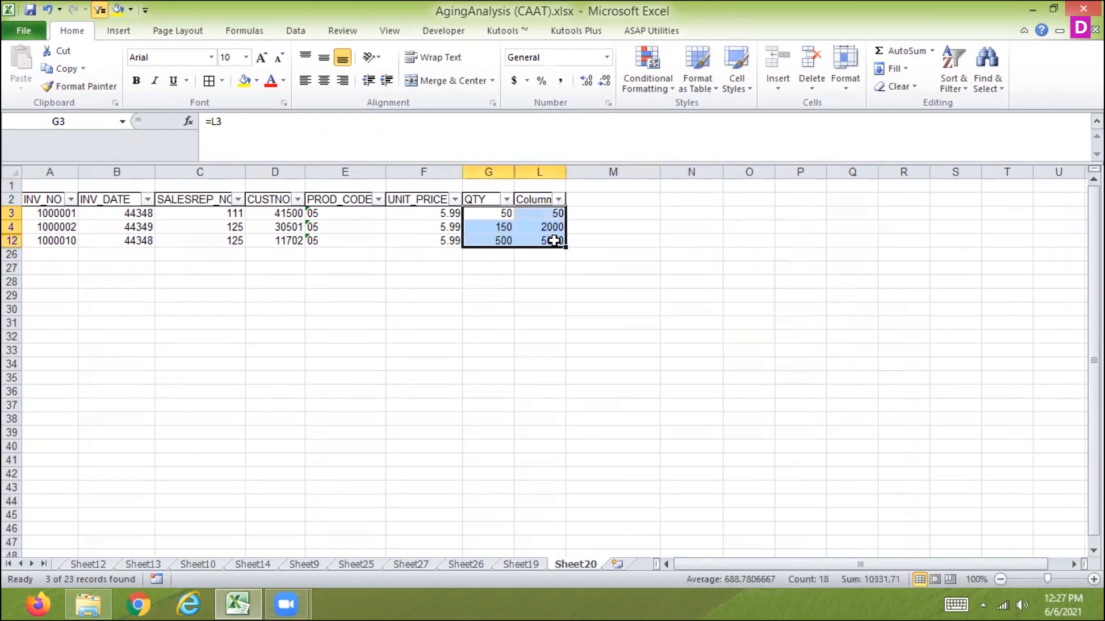
{"action": "key", "text": "alt+semicolon"}
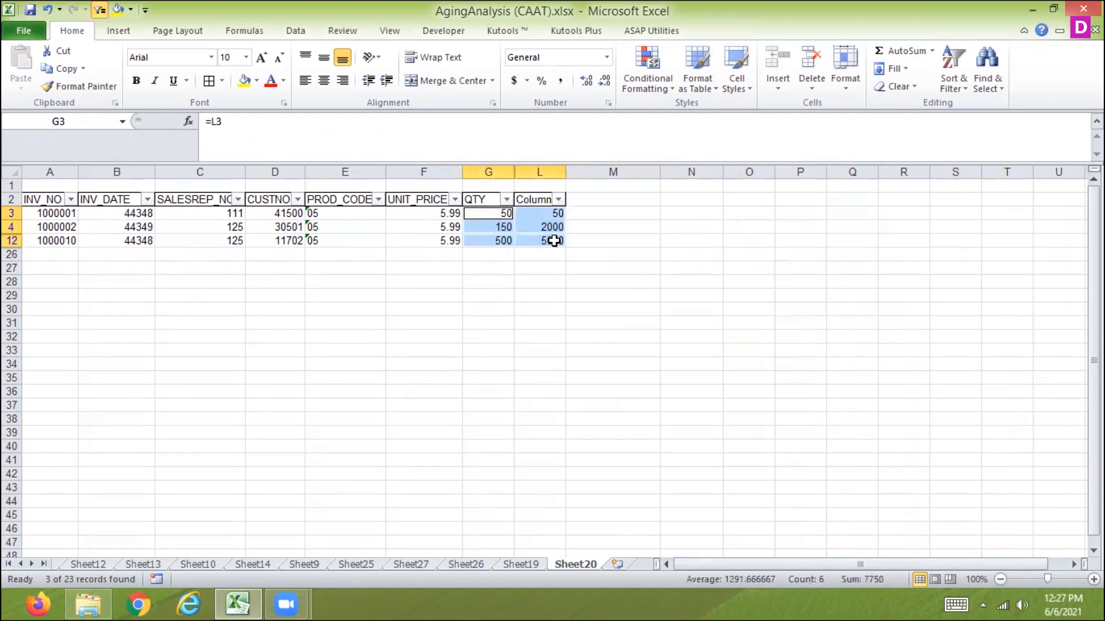
{"action": "left_click", "coordinate": [892, 68]}
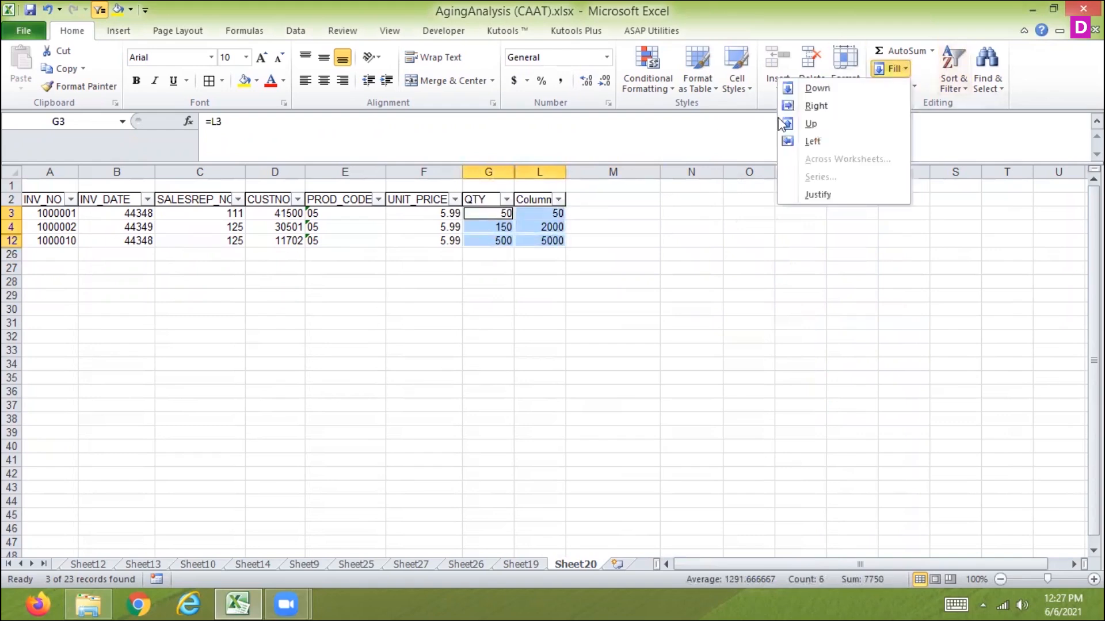
{"action": "left_click", "coordinate": [808, 141]}
{"action": "left_click", "coordinate": [806, 141]}
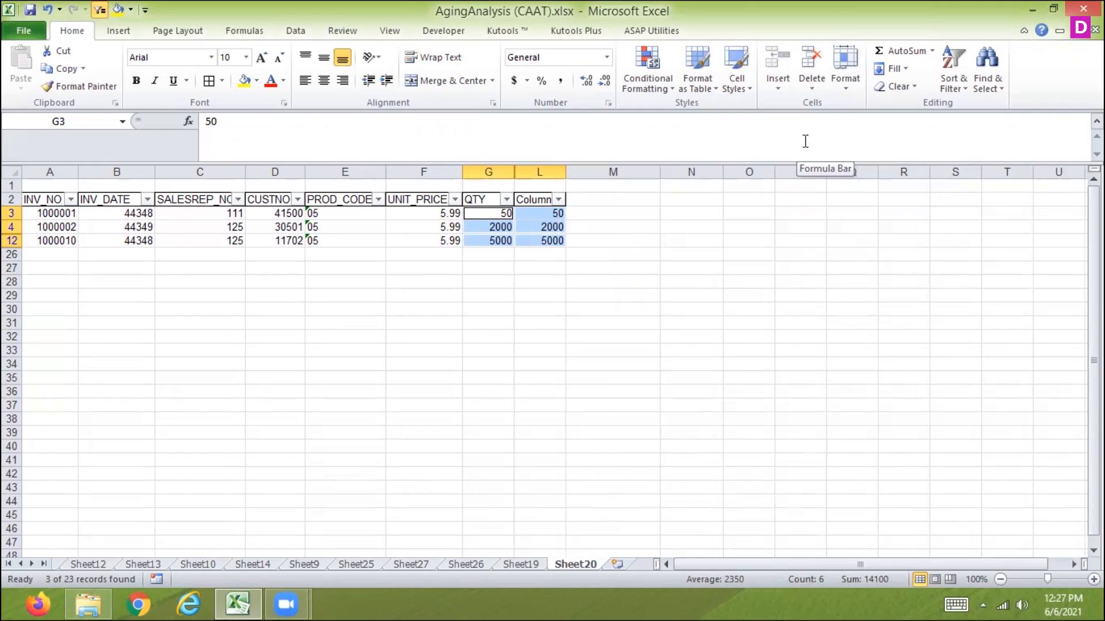
Undo the leftward fill, the 50 entry and the column hiding.
{"action": "key", "text": "ctrl+z"}
{"action": "key", "text": "ctrl+z"}
{"action": "key", "text": "ctrl+z"}
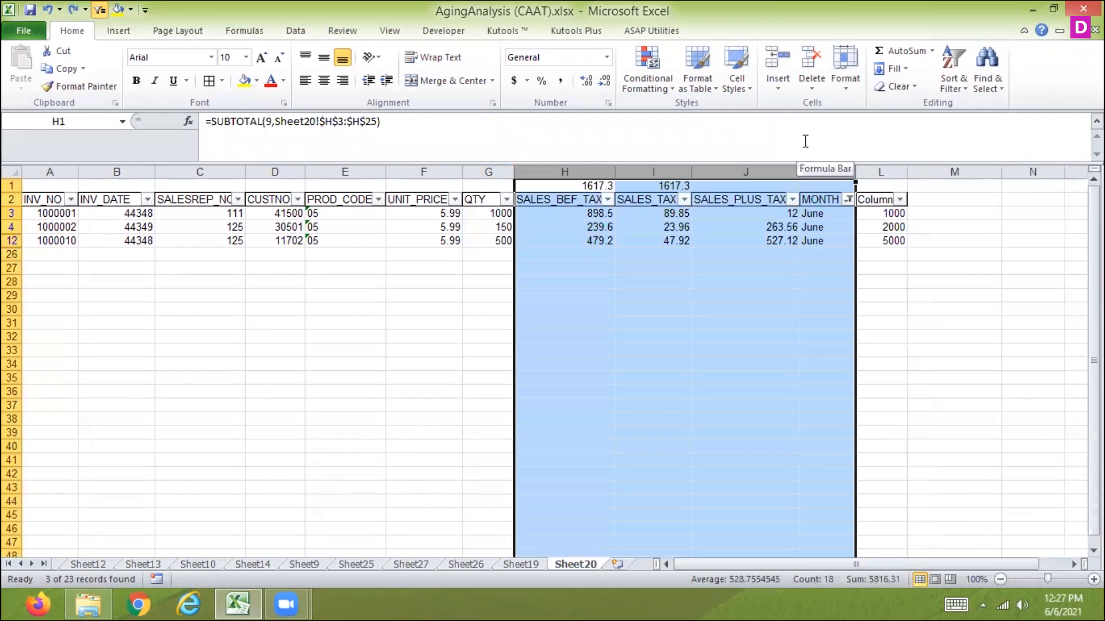
Clear the MONTH filter by selecting all months.
{"action": "left_click", "coordinate": [848, 199]}
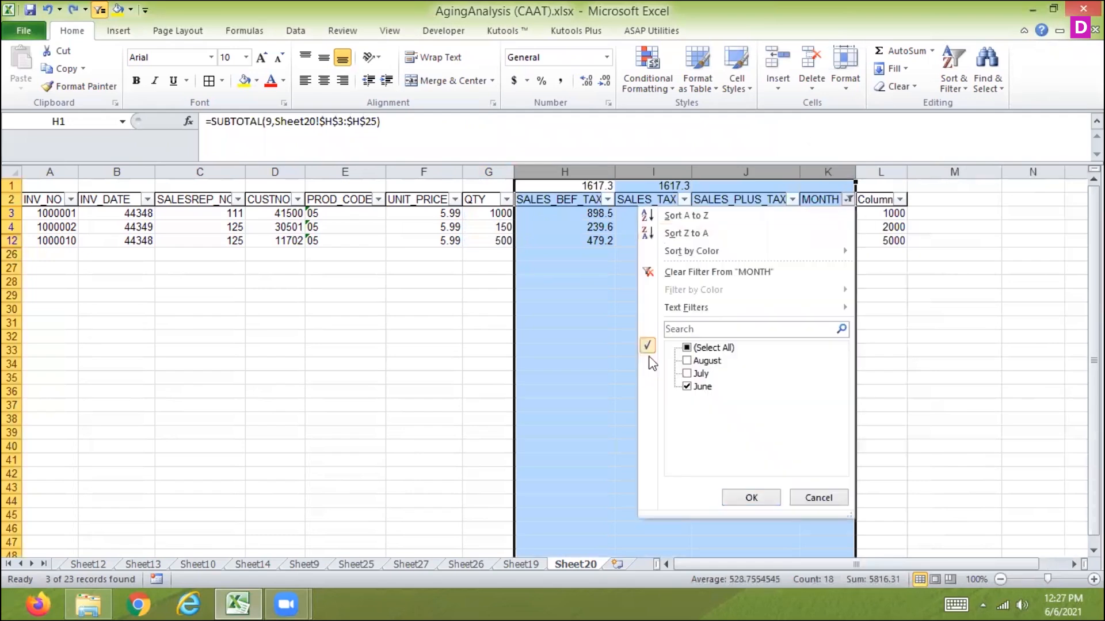
{"action": "left_click", "coordinate": [686, 348]}
{"action": "left_click", "coordinate": [732, 496]}
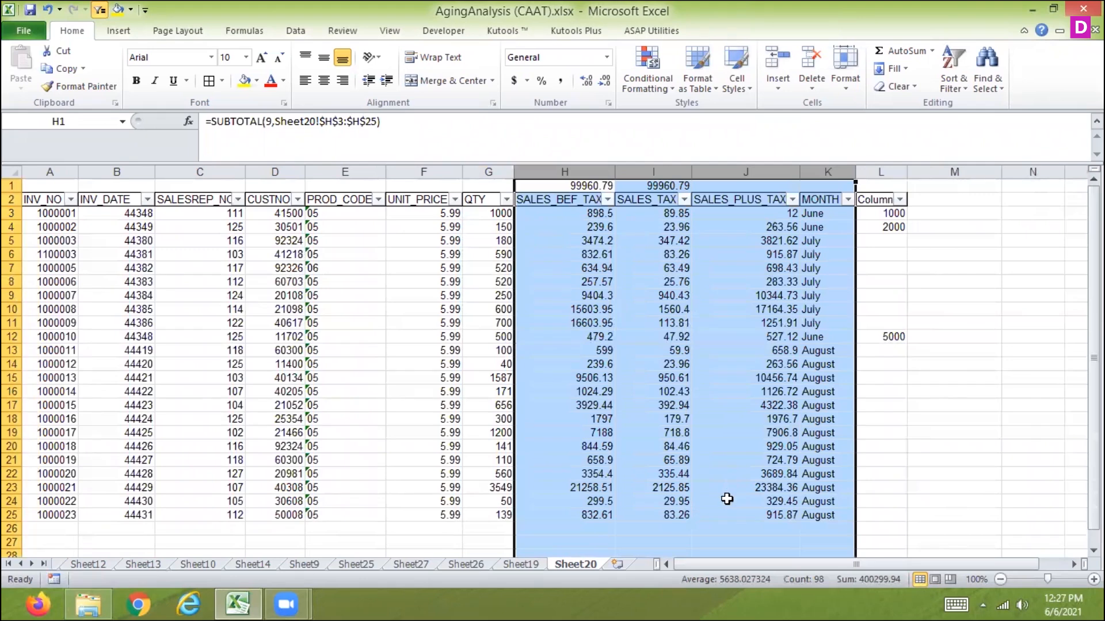
Filter the MONTH column to show only June.
{"action": "left_click", "coordinate": [848, 199]}
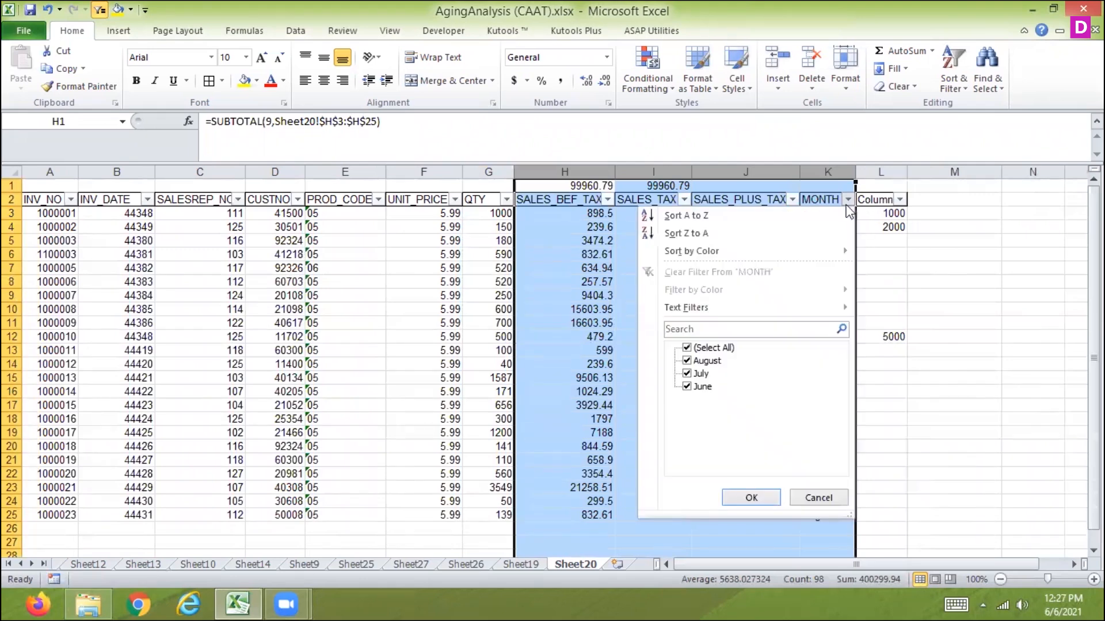
{"action": "left_click", "coordinate": [687, 349]}
{"action": "left_click", "coordinate": [686, 387]}
{"action": "left_click", "coordinate": [751, 498]}
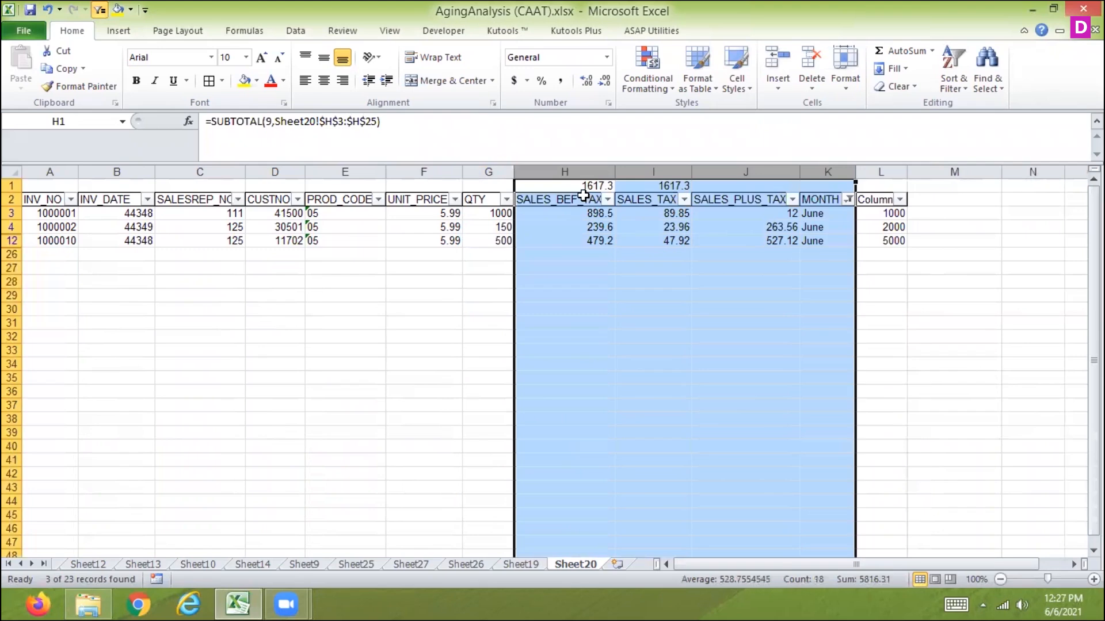
Enter 5, 6 and 7 into the visible Column cells L3, L4 and L12.
{"action": "left_click", "coordinate": [495, 214]}
{"action": "key", "text": "ctrl+shift+Down"}
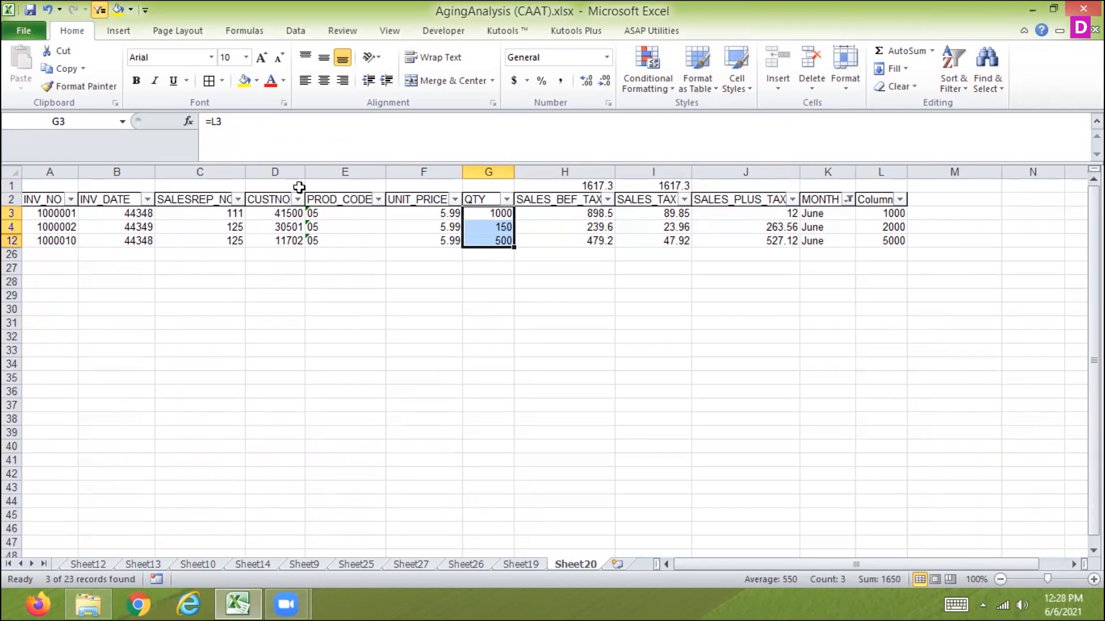
{"action": "left_click_drag", "start_coordinate": [898, 213], "coordinate": [889, 239]}
{"action": "type", "text": "5"}
{"action": "key", "text": "Return"}
{"action": "type", "text": "6"}
{"action": "key", "text": "Return"}
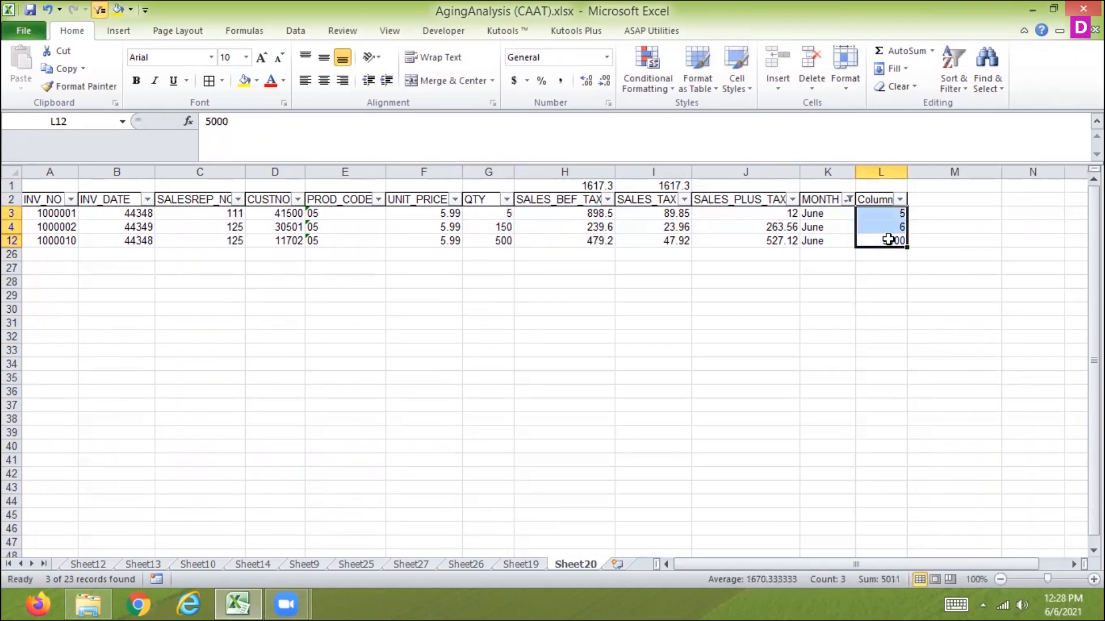
{"action": "type", "text": "7"}
{"action": "key", "text": "Return"}
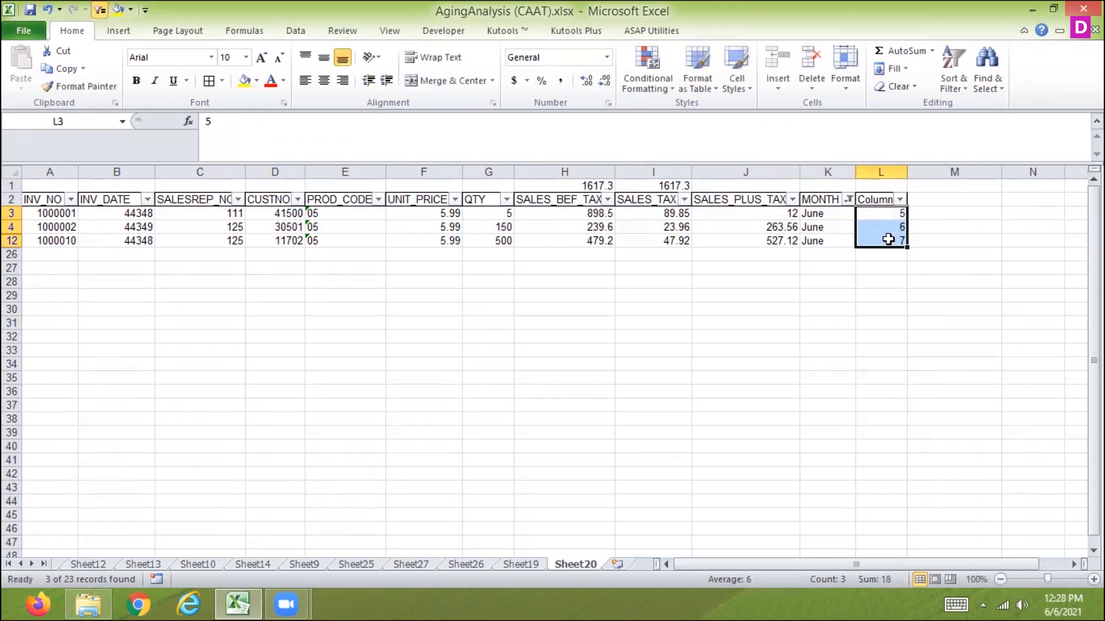
Move through the visible cells of the filtered table.
{"action": "key", "text": "Left"}
{"action": "key", "text": "Left"}
{"action": "key", "text": "Left"}
{"action": "key", "text": "Left"}
{"action": "key", "text": "Left"}
{"action": "key", "text": "Down"}
{"action": "key", "text": "Down"}
{"action": "key", "text": "Down"}
{"action": "key", "text": "Down"}
{"action": "key", "text": "Down"}
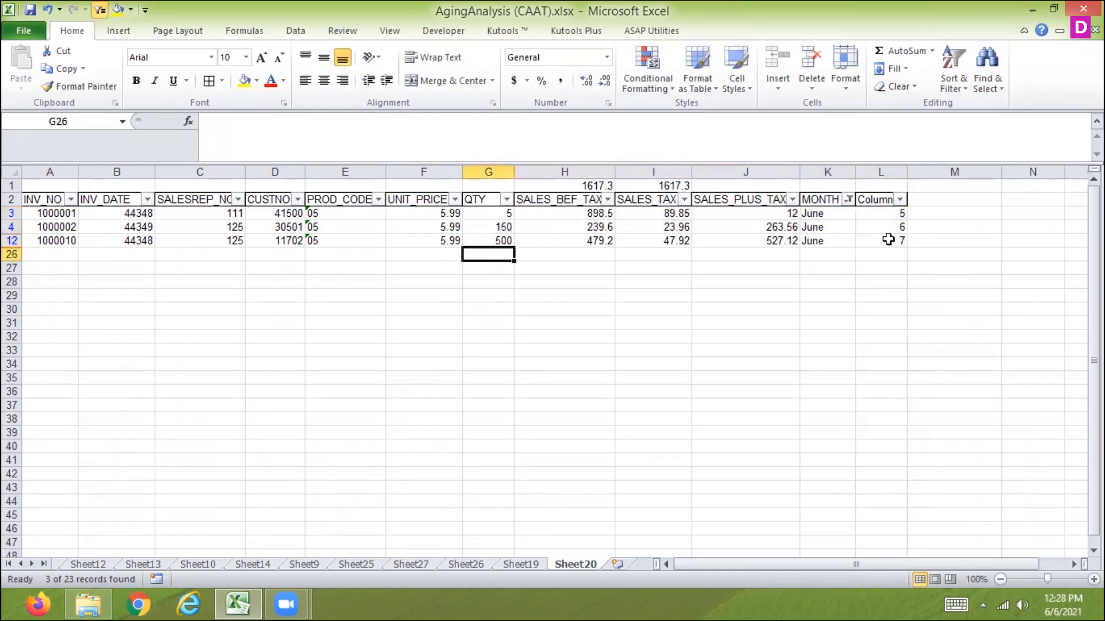
{"action": "key", "text": "Up"}
{"action": "key", "text": "Up"}
{"action": "key", "text": "Up"}
{"action": "key", "text": "Up"}
{"action": "key", "text": "Up"}
{"action": "key", "text": "Right"}
{"action": "key", "text": "Right"}
{"action": "key", "text": "Right"}
{"action": "key", "text": "Right"}
{"action": "key", "text": "Right"}
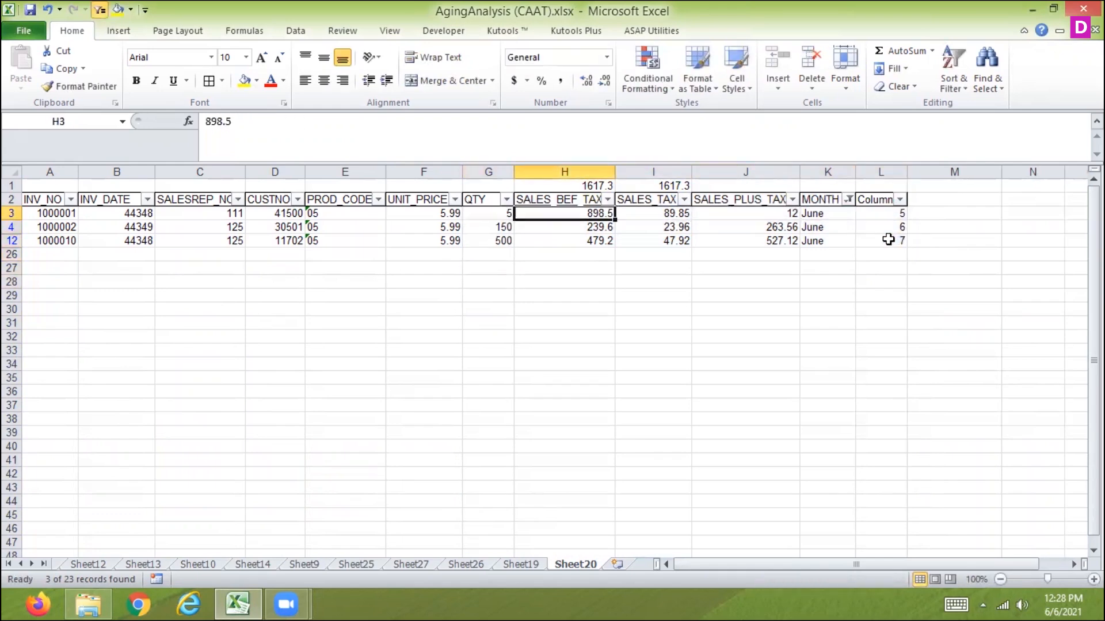
Hide columns H through K.
{"action": "left_click_drag", "start_coordinate": [581, 171], "coordinate": [817, 171]}
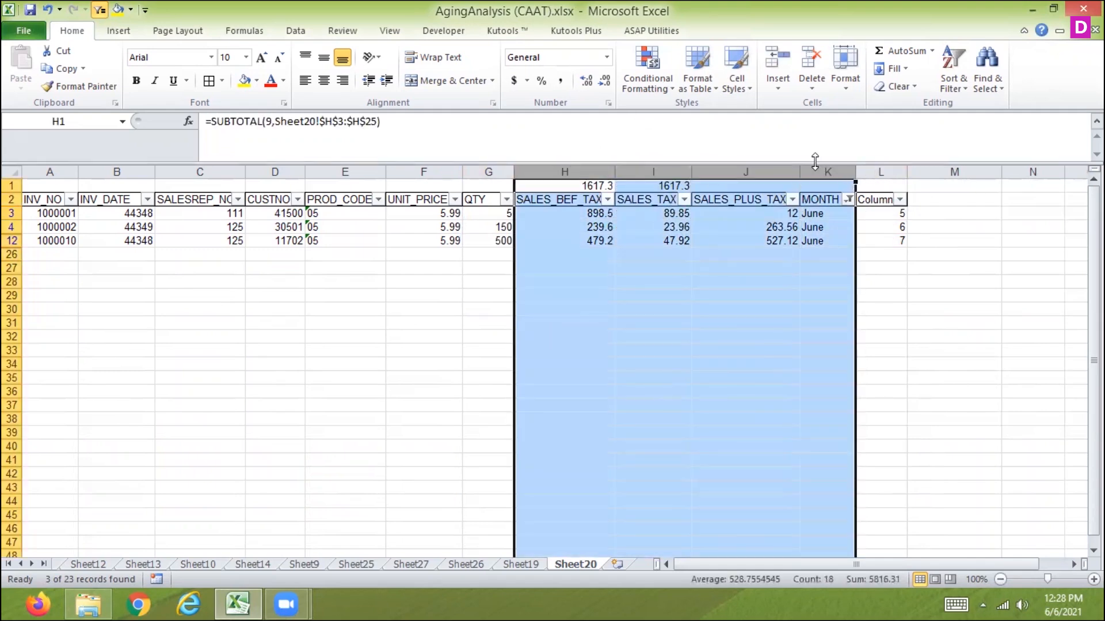
{"action": "right_click", "coordinate": [782, 171]}
{"action": "left_click", "coordinate": [698, 370]}
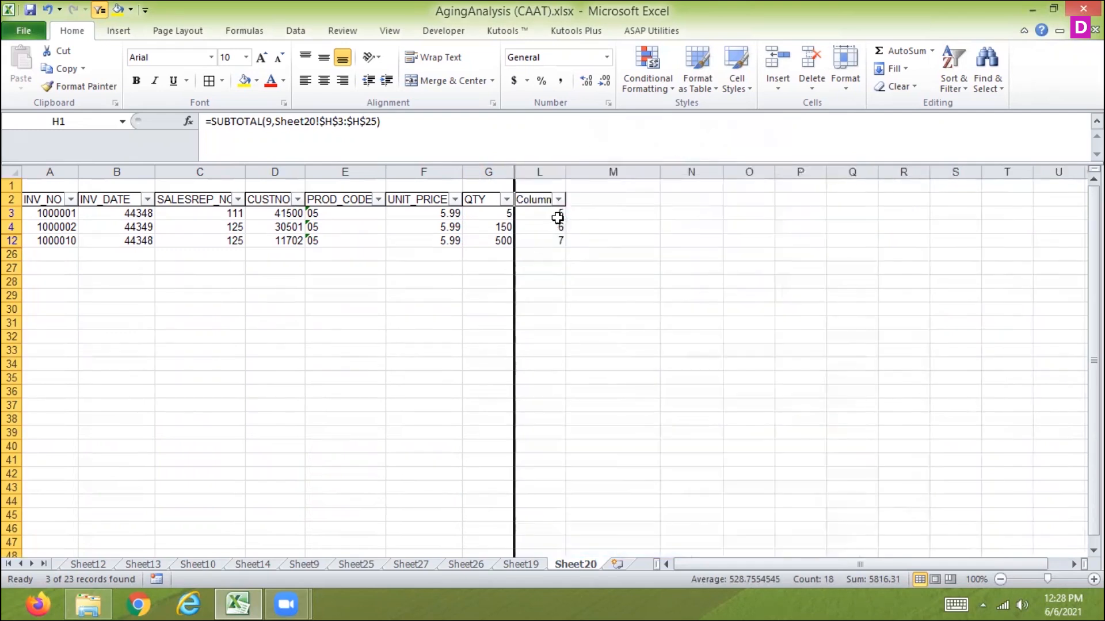
Select the visible QTY and Column cells and fill the QTY cells leftward from Column.
{"action": "left_click_drag", "start_coordinate": [551, 214], "coordinate": [552, 241]}
{"action": "key", "text": "alt+semicolon"}
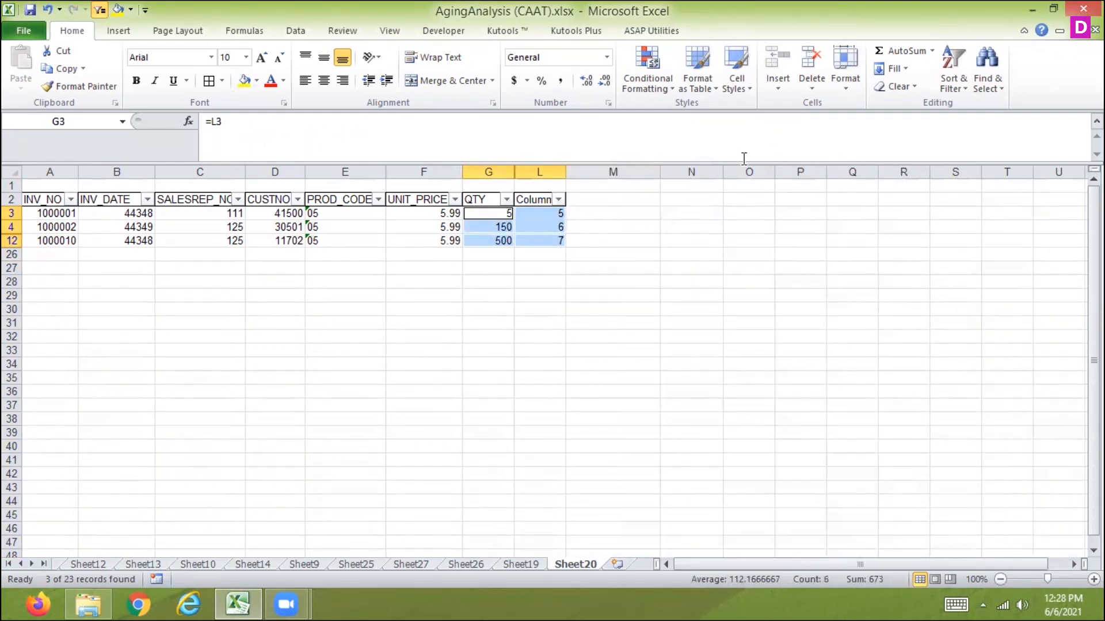
{"action": "left_click", "coordinate": [972, 85]}
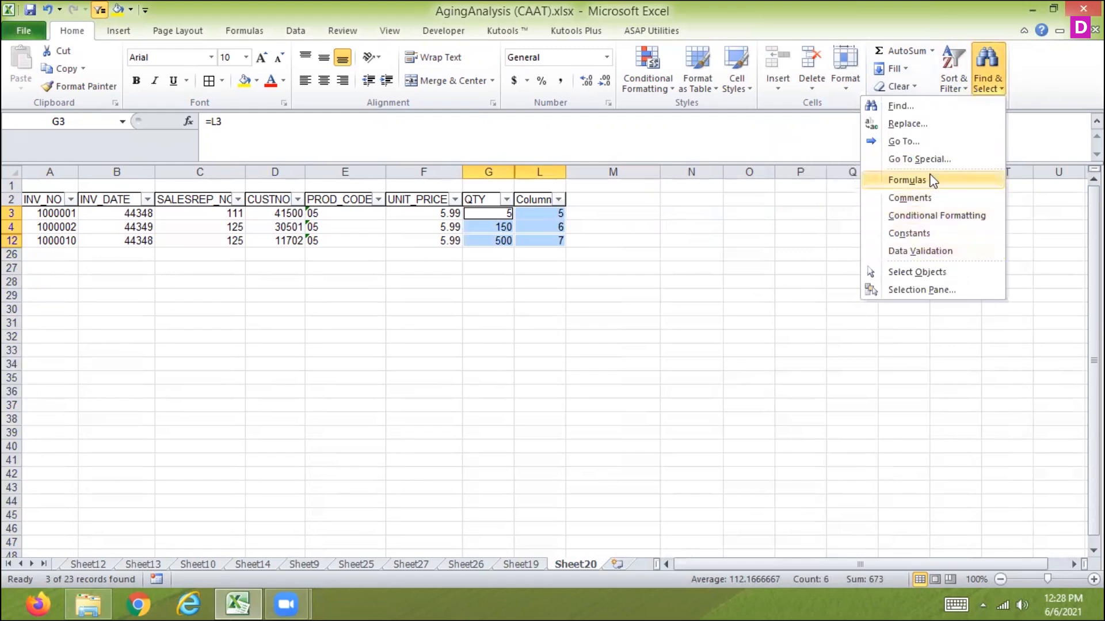
{"action": "left_click", "coordinate": [926, 157]}
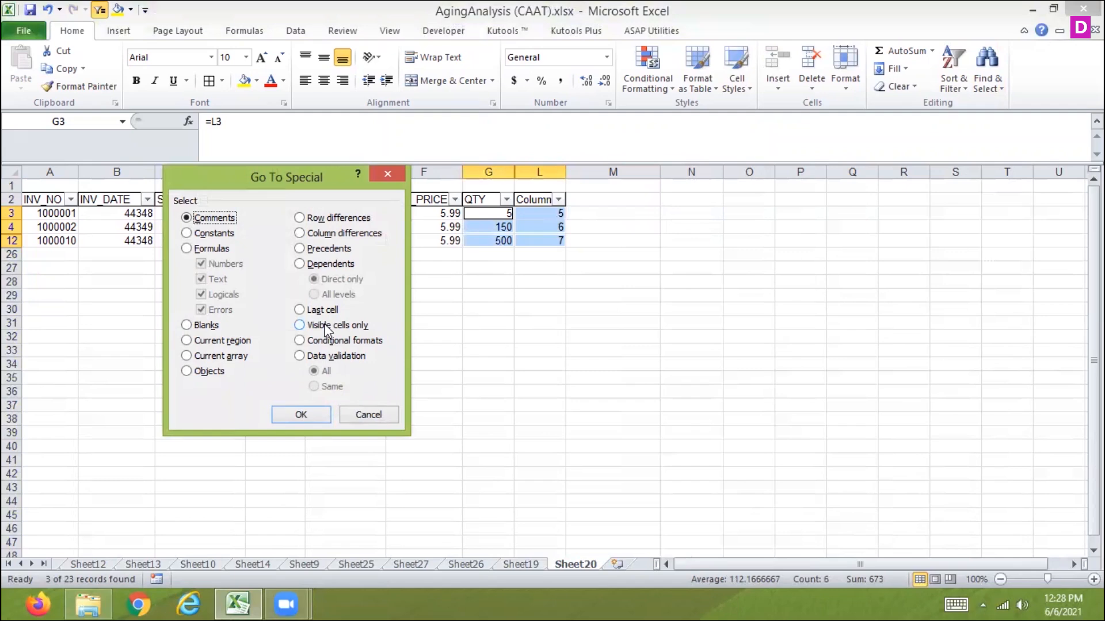
{"action": "left_click", "coordinate": [370, 414]}
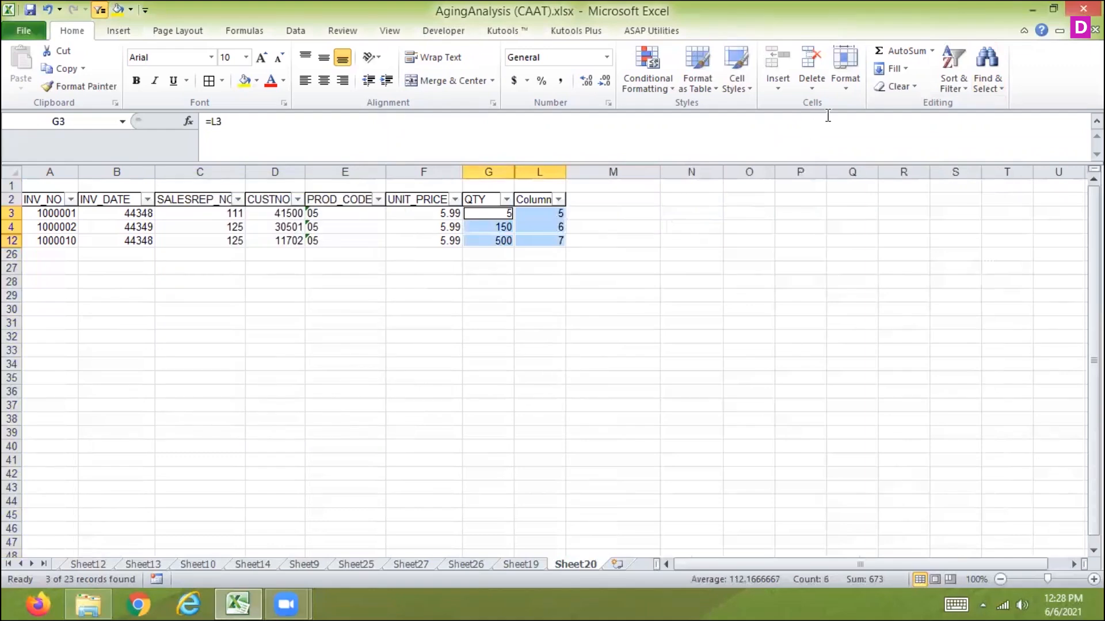
{"action": "left_click", "coordinate": [899, 67]}
{"action": "left_click", "coordinate": [802, 142]}
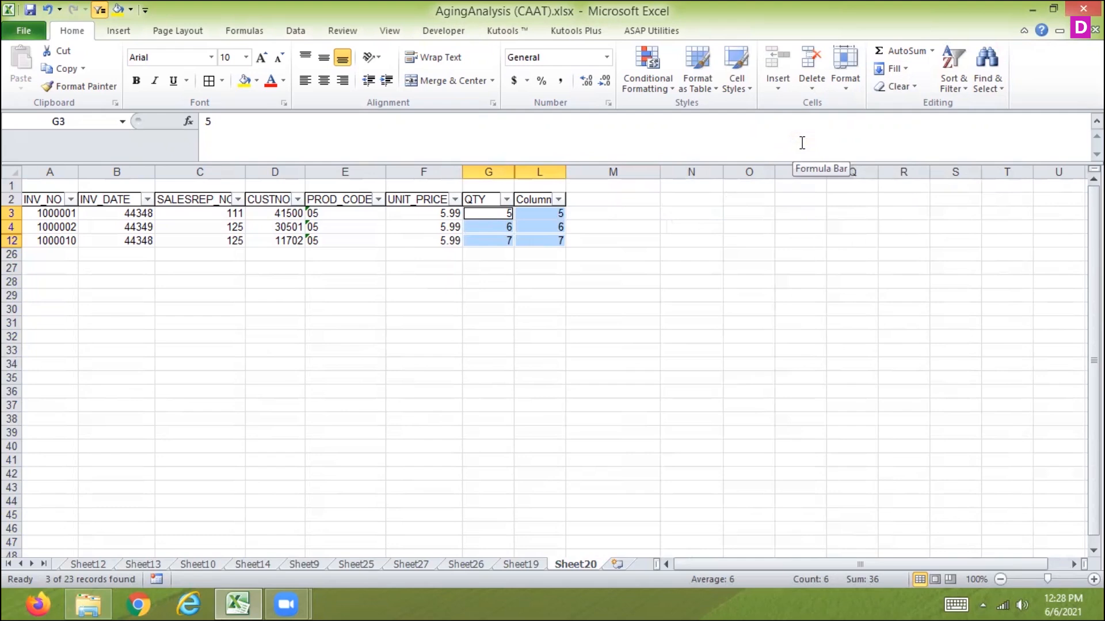
Undo the leftward fill.
{"action": "left_click", "coordinate": [9, 172]}
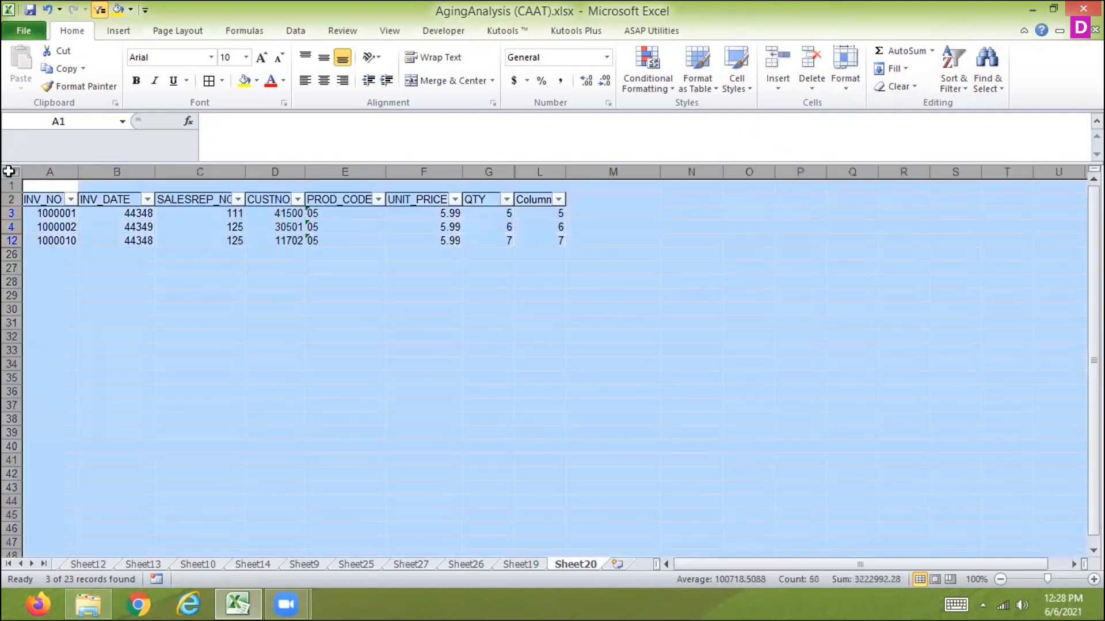
{"action": "key", "text": "ctrl+z"}
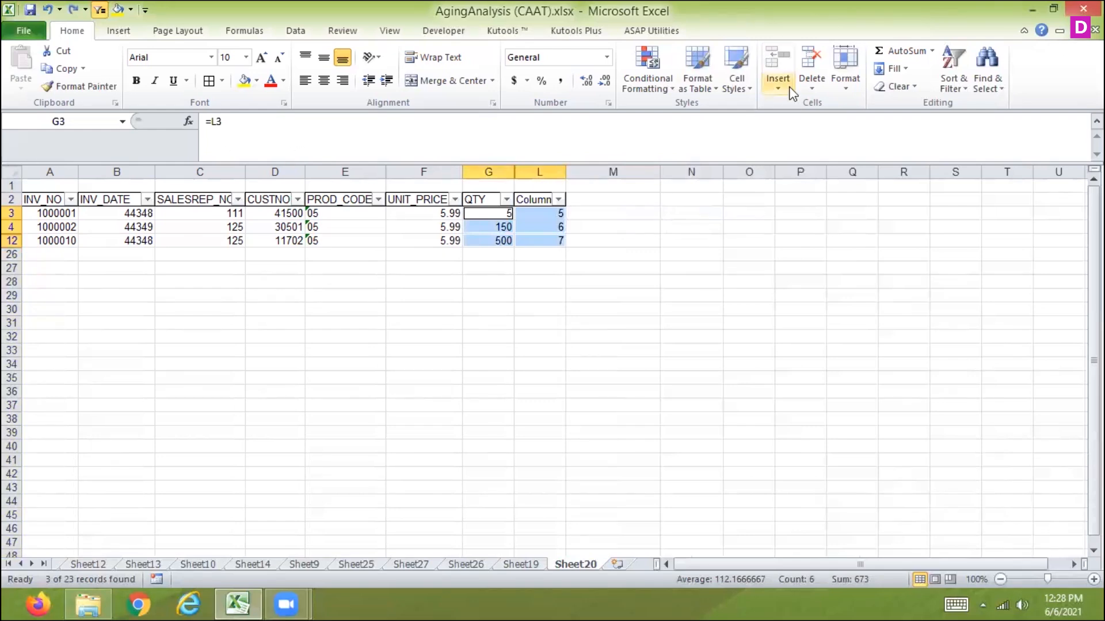
Try to unhide the hidden columns through Hide & Unhide.
{"action": "left_click", "coordinate": [842, 88]}
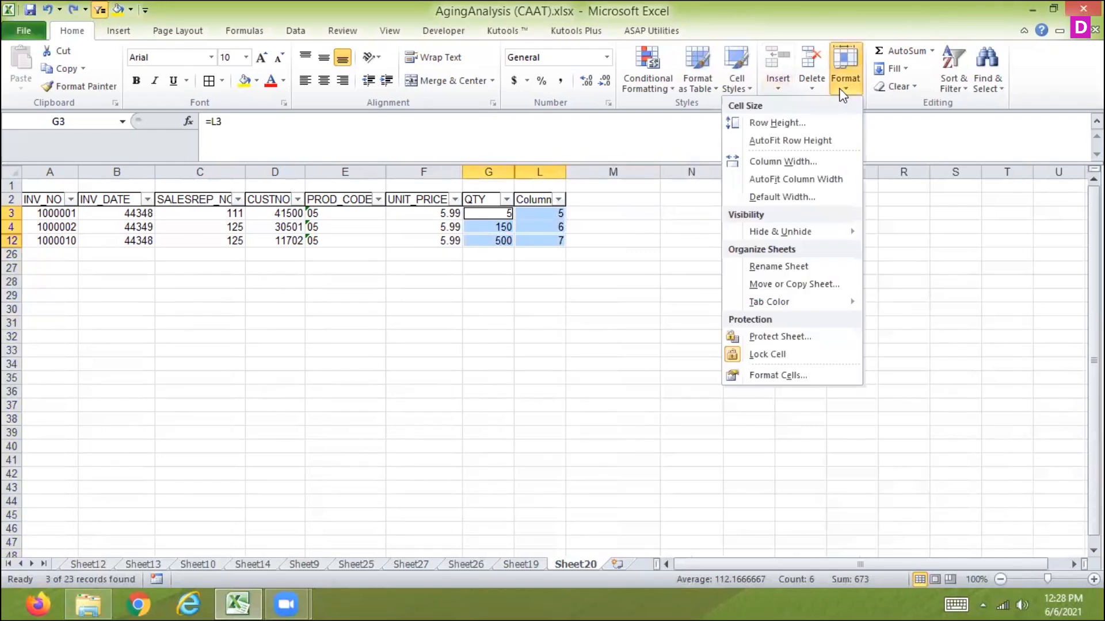
{"action": "mouse_move", "coordinate": [753, 232]}
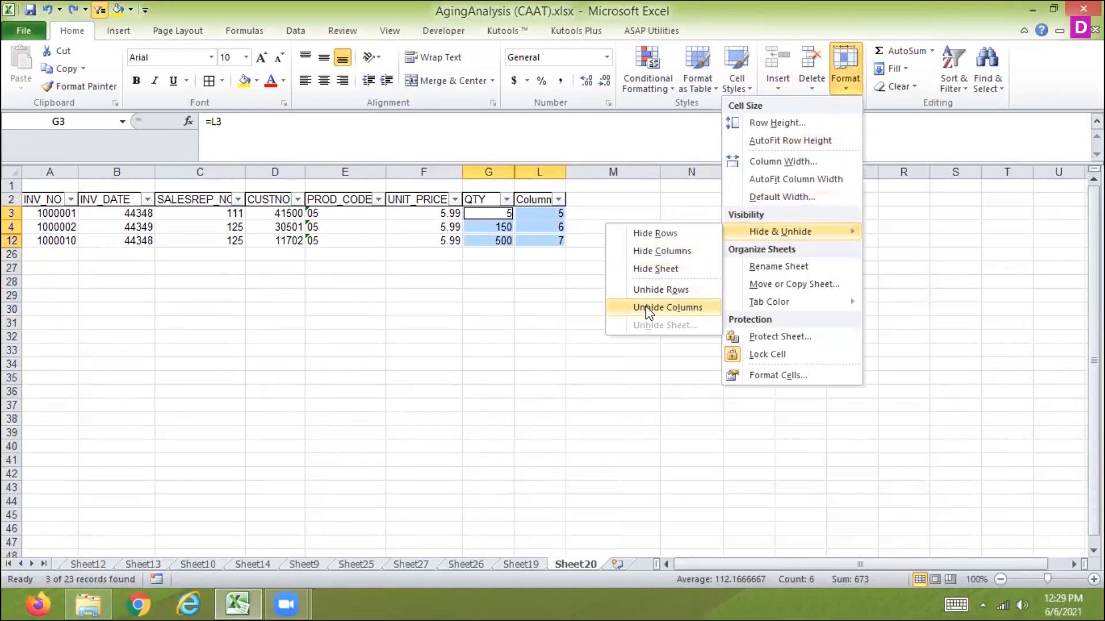
{"action": "left_click", "coordinate": [661, 307]}
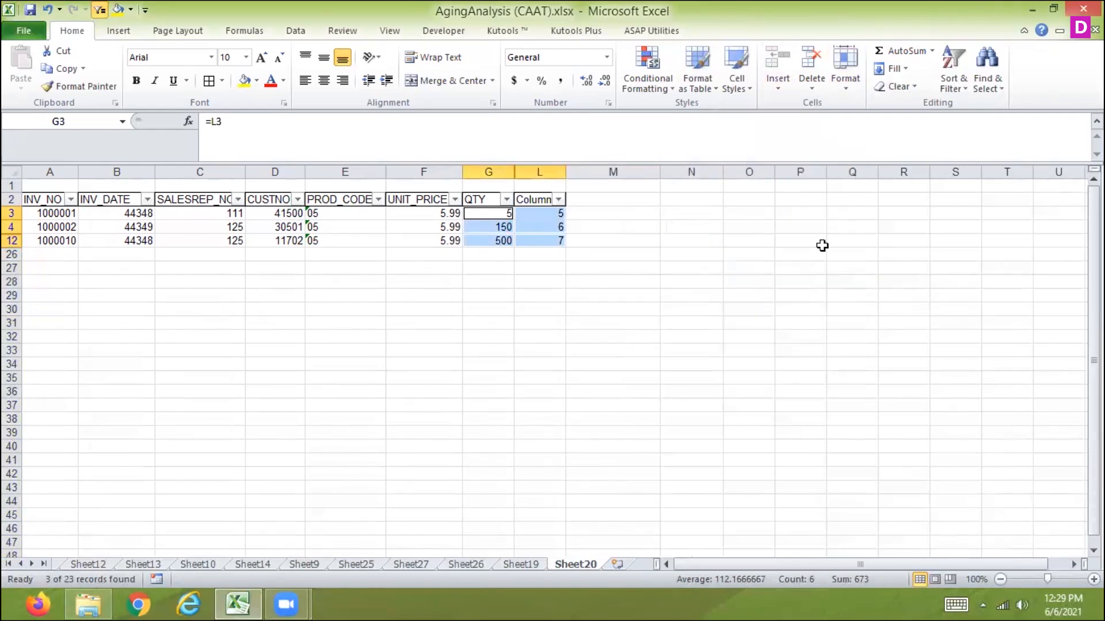
{"action": "left_click", "coordinate": [842, 86]}
{"action": "mouse_move", "coordinate": [768, 233]}
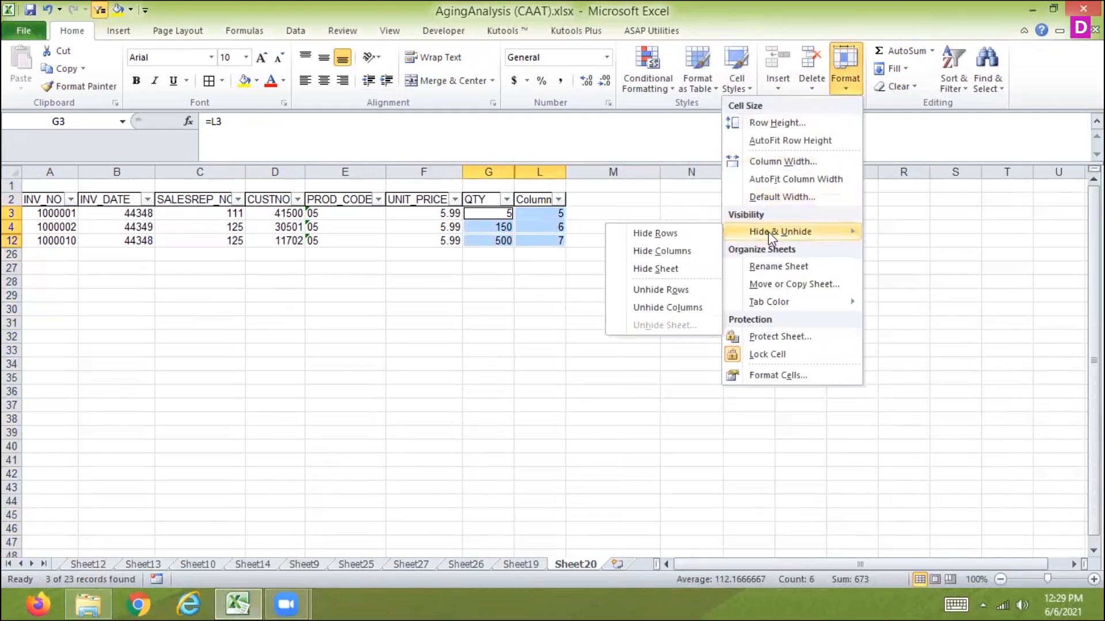
{"action": "left_click", "coordinate": [668, 307]}
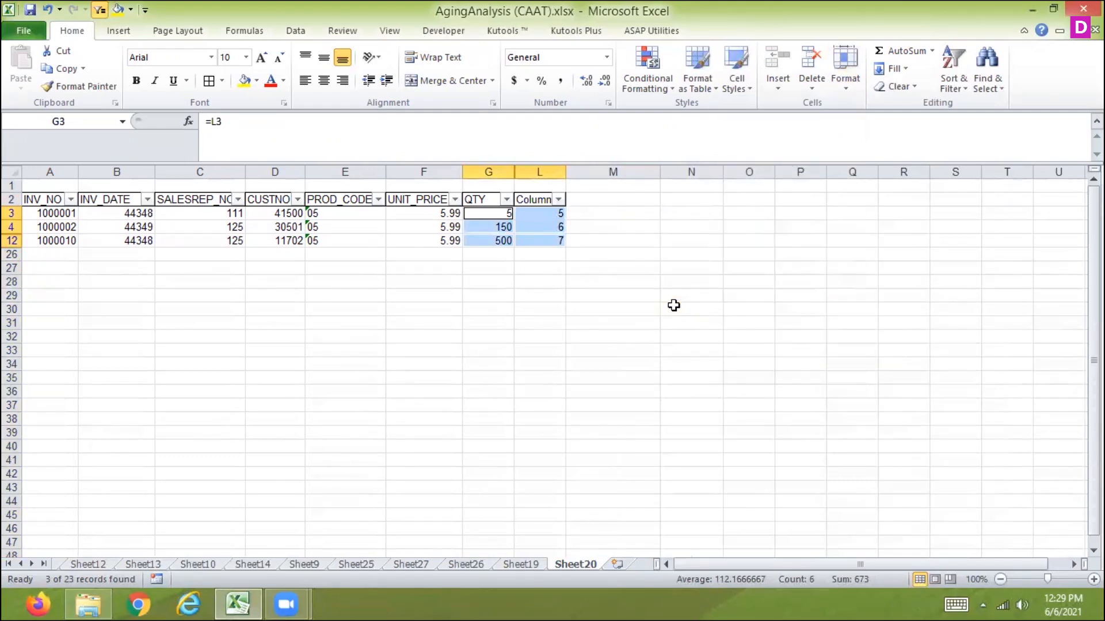
Try to unhide rows through Hide & Unhide.
{"action": "left_click", "coordinate": [842, 86]}
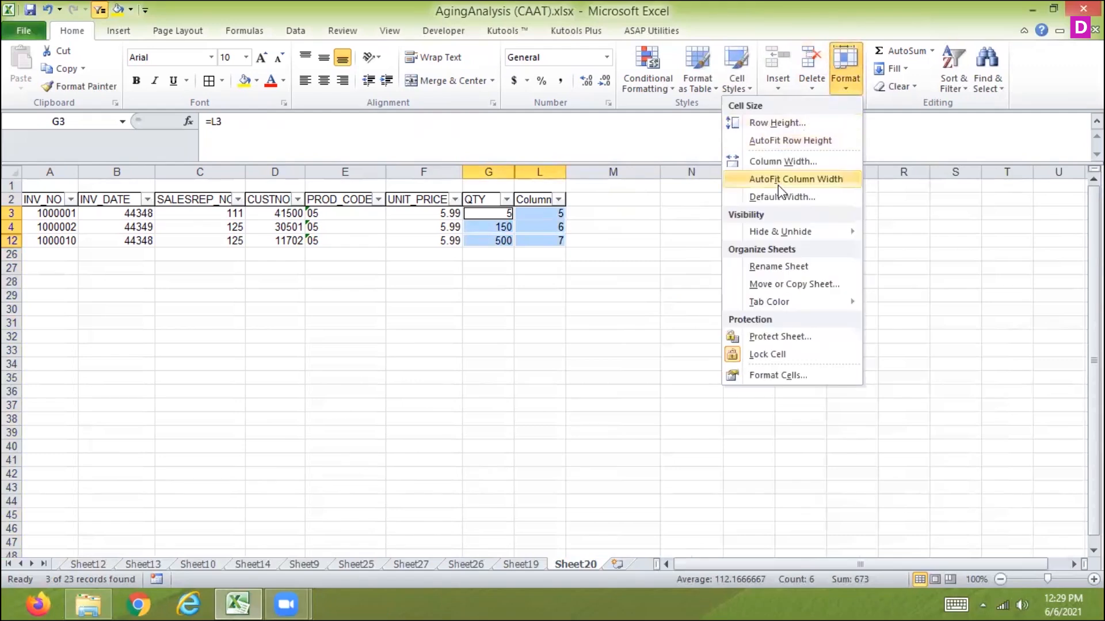
{"action": "mouse_move", "coordinate": [771, 233]}
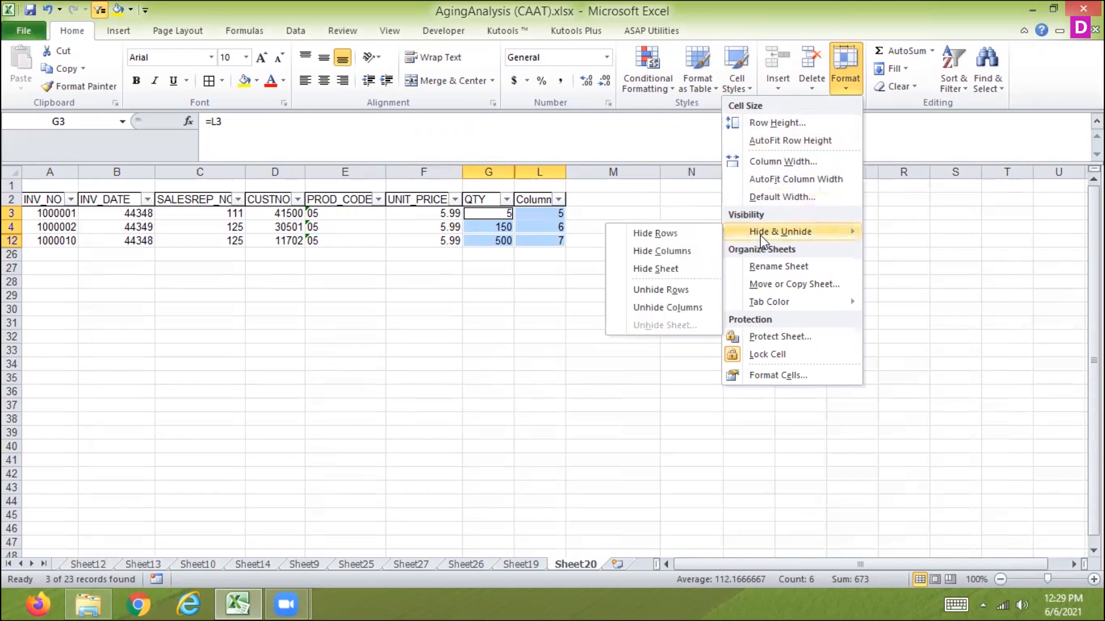
{"action": "left_click", "coordinate": [677, 293]}
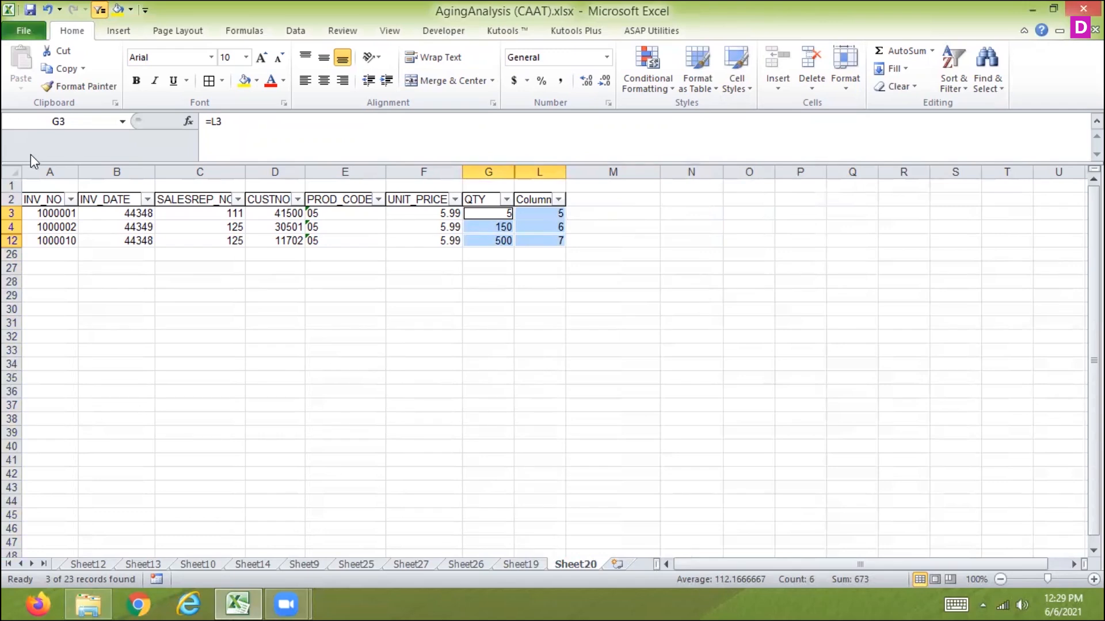
Select the whole sheet and unhide all hidden columns.
{"action": "left_click", "coordinate": [13, 170]}
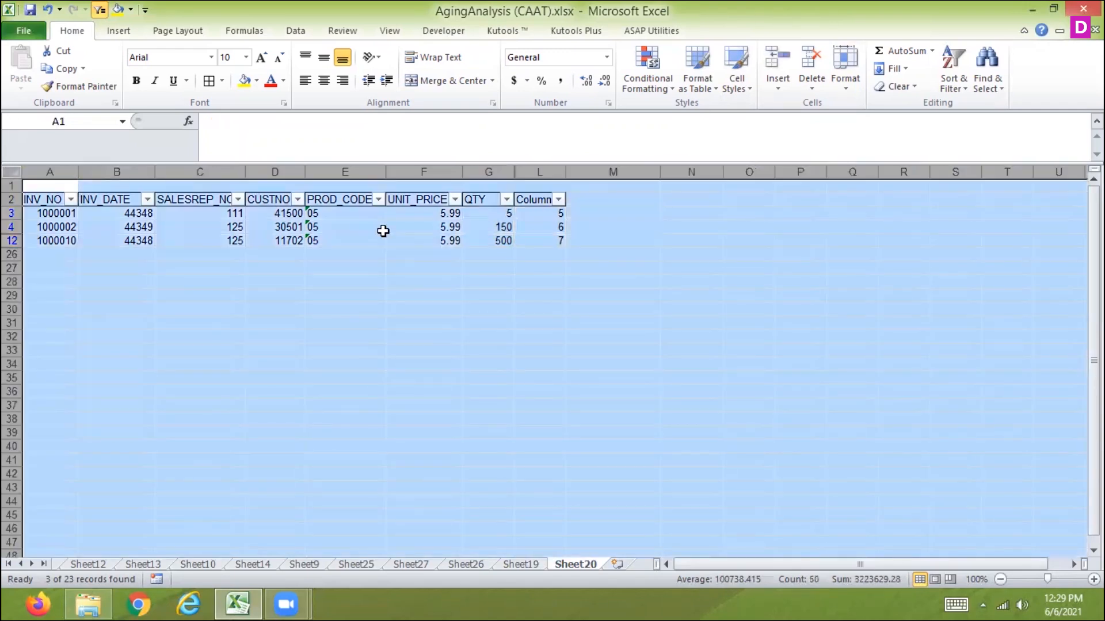
{"action": "right_click", "coordinate": [528, 176]}
{"action": "left_click", "coordinate": [451, 384]}
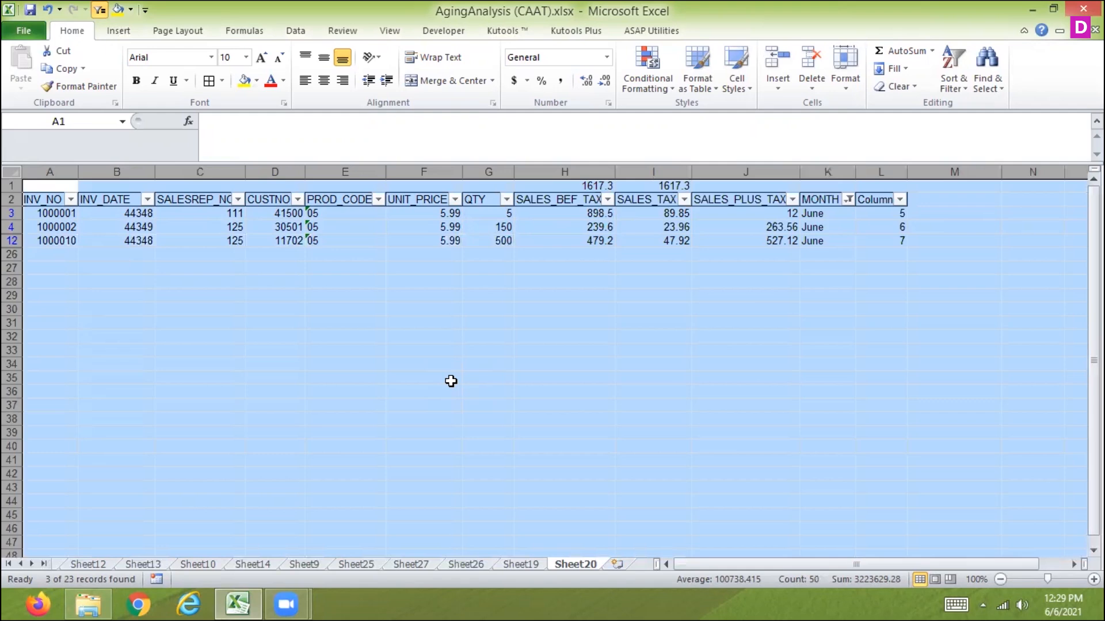
Enter 1 and 2 in cells F28 and F29 below the table.
{"action": "left_click", "coordinate": [416, 285]}
{"action": "type", "text": "1"}
{"action": "key", "text": "Return"}
{"action": "type", "text": "2"}
{"action": "key", "text": "Return"}
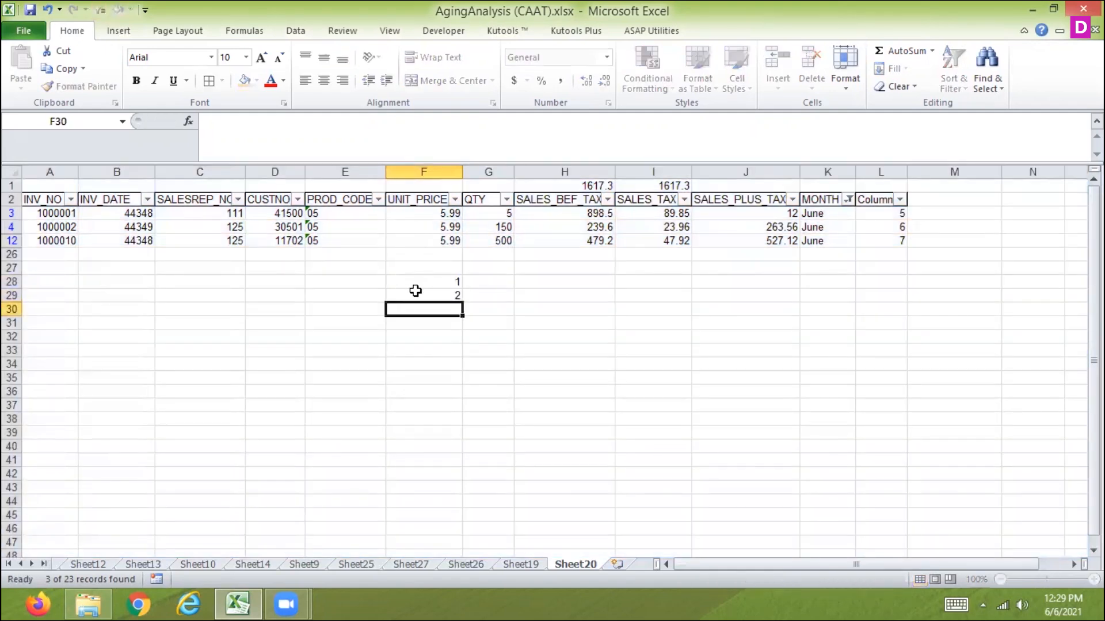
Type the notes subtotal in G28 and visible cell only in G29.
{"action": "key", "text": "Up"}
{"action": "key", "text": "Right"}
{"action": "key", "text": "Up"}
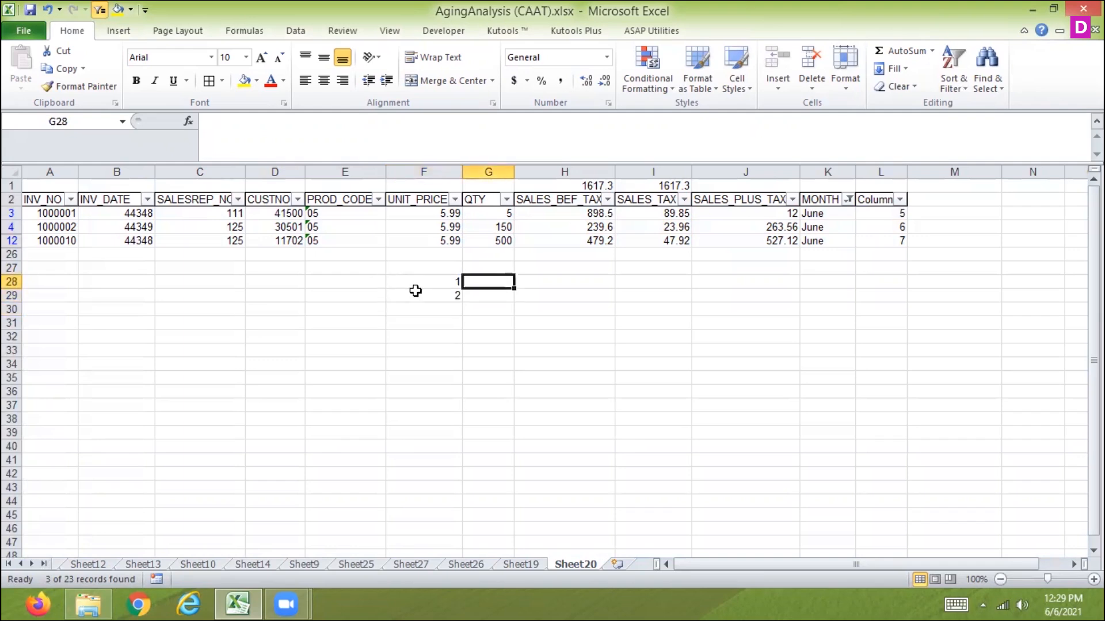
{"action": "type", "text": "subto"}
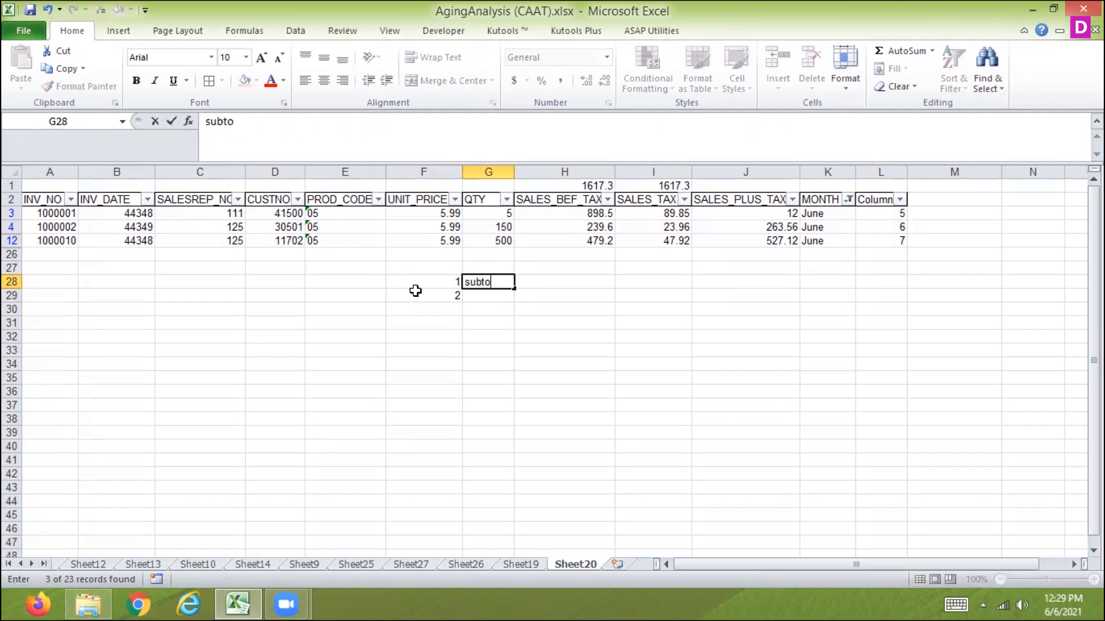
{"action": "type", "text": "tal"}
{"action": "key", "text": "Return"}
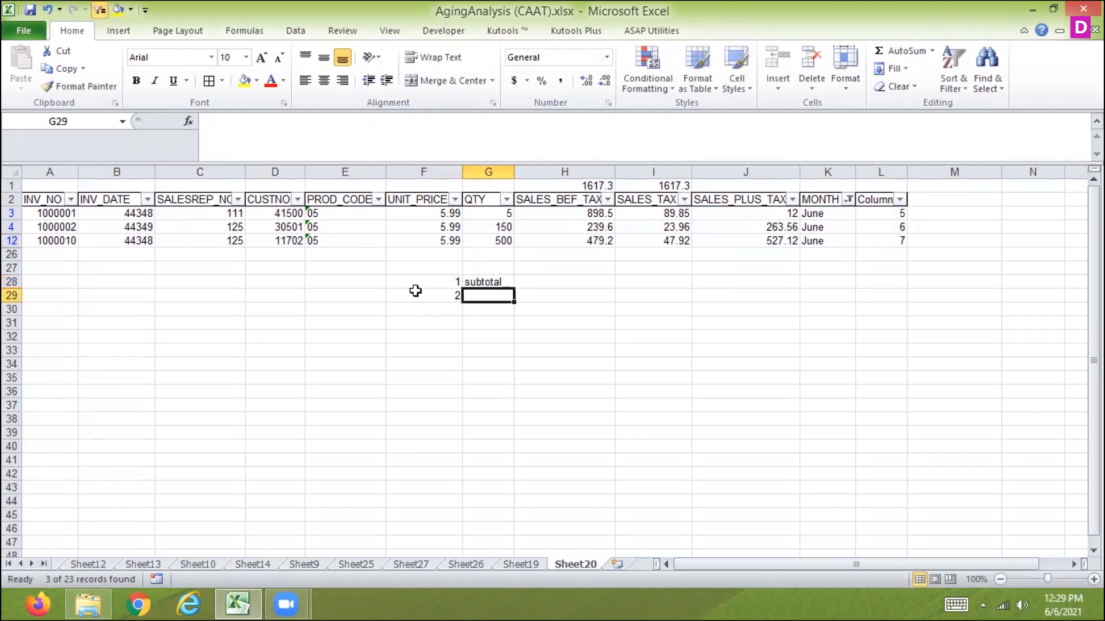
{"action": "type", "text": "v"}
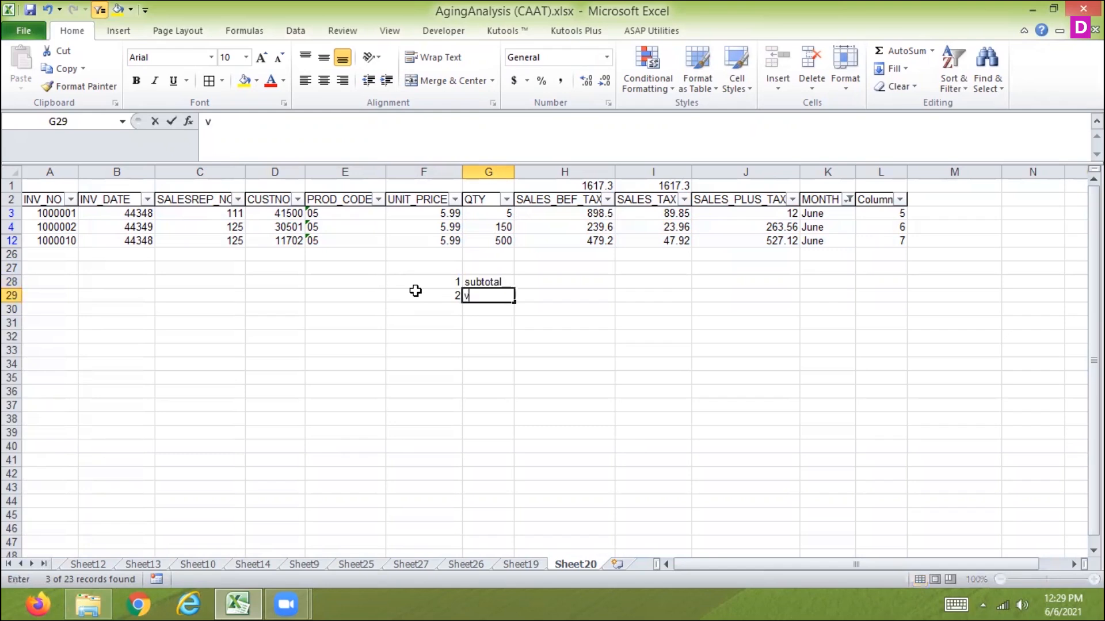
{"action": "type", "text": "isible "}
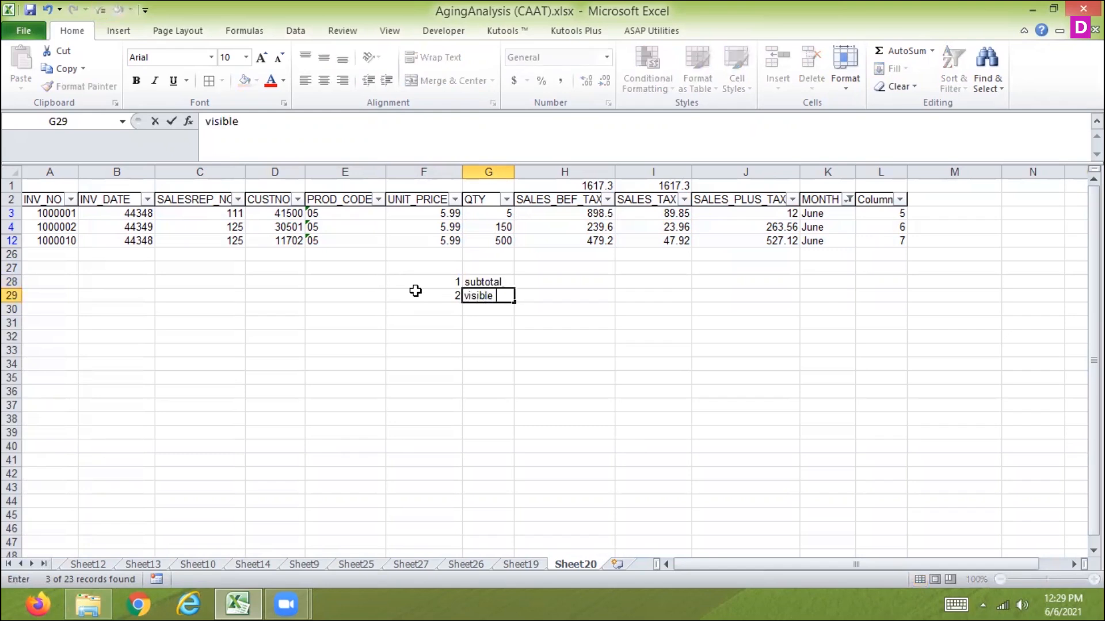
{"action": "type", "text": "cell only"}
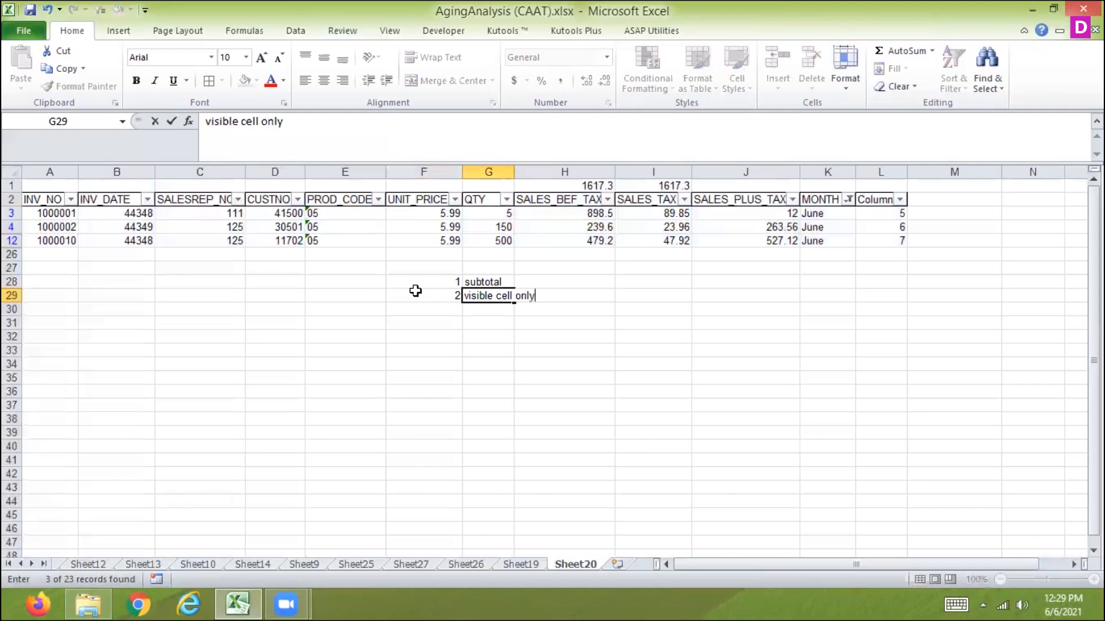
{"action": "key", "text": "Return"}
{"action": "key", "text": "Return"}
{"action": "key", "text": "Return"}
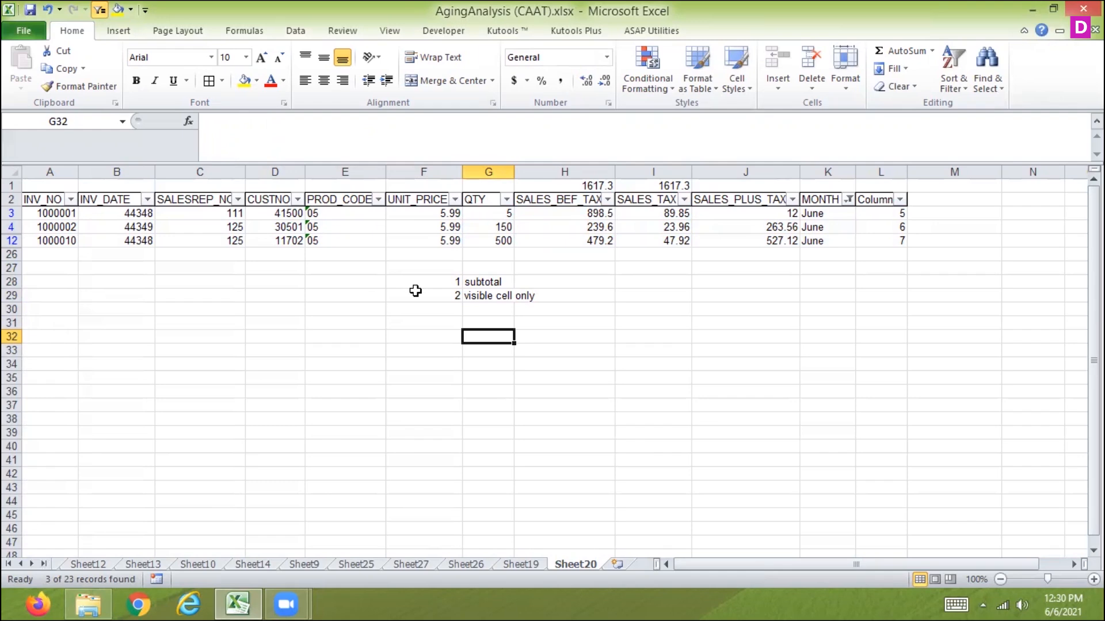
Enter the reference note $a$2 in cell G32.
{"action": "type", "text": "$a2"}
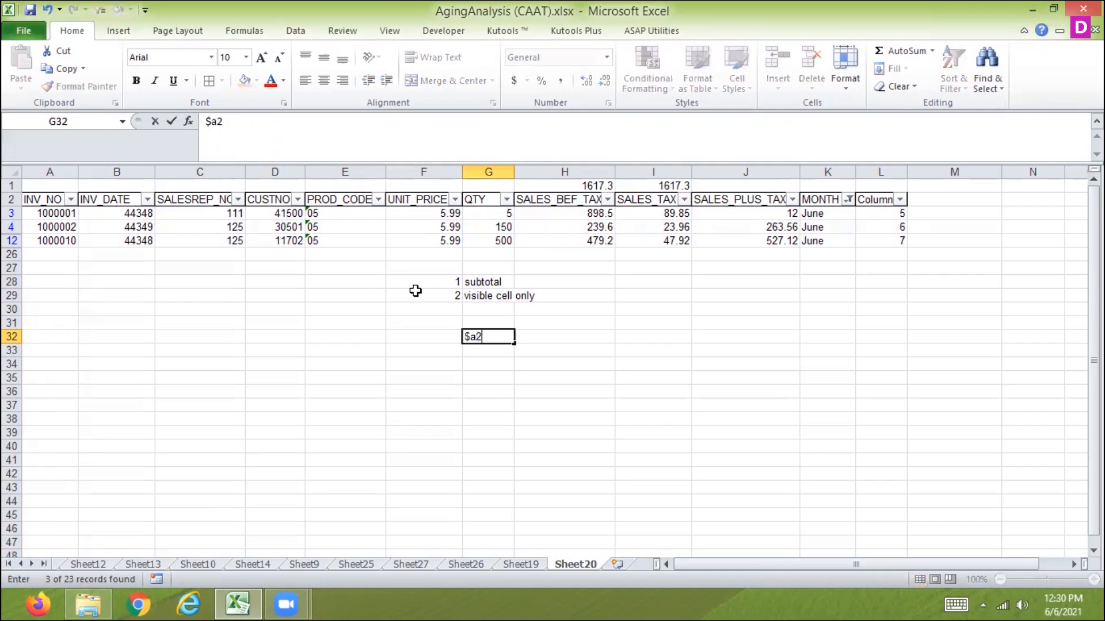
{"action": "key", "text": "BackSpace"}
{"action": "type", "text": "@2"}
{"action": "key", "text": "BackSpace"}
{"action": "key", "text": "BackSpace"}
{"action": "type", "text": "$2"}
{"action": "key", "text": "Return"}
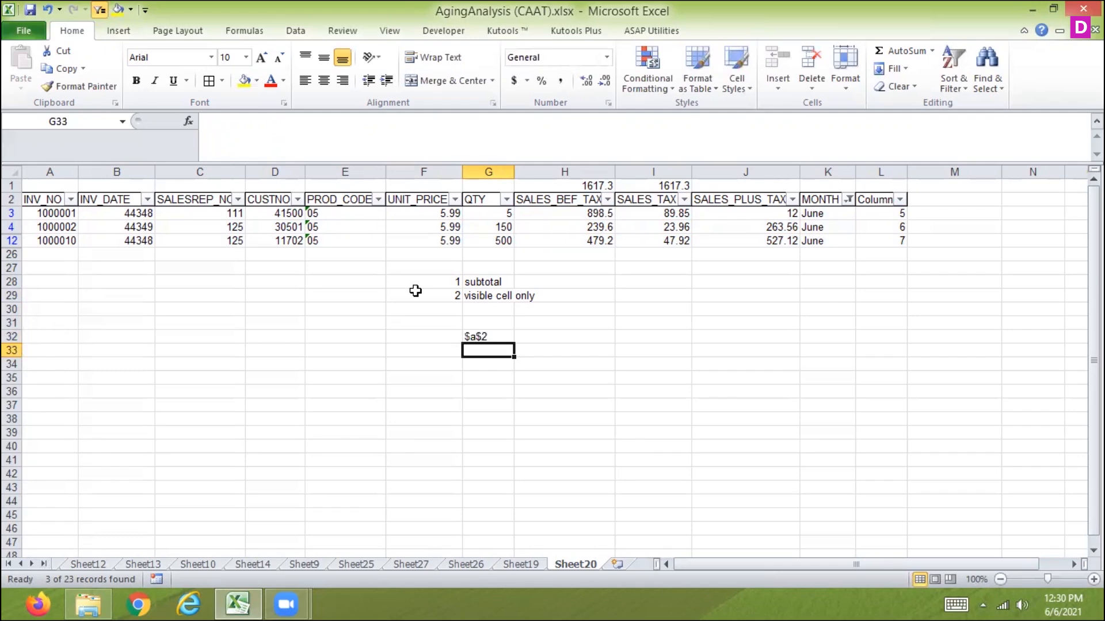
Enter the reference notes $a2 in G33 and a$2 in G34.
{"action": "type", "text": "$a2"}
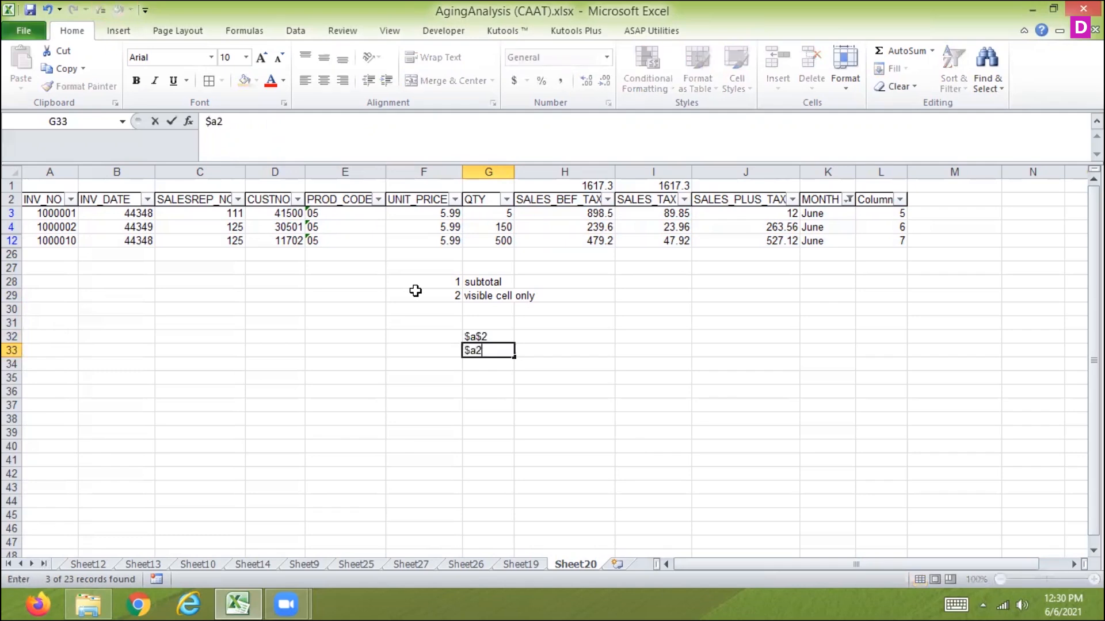
{"action": "key", "text": "Return"}
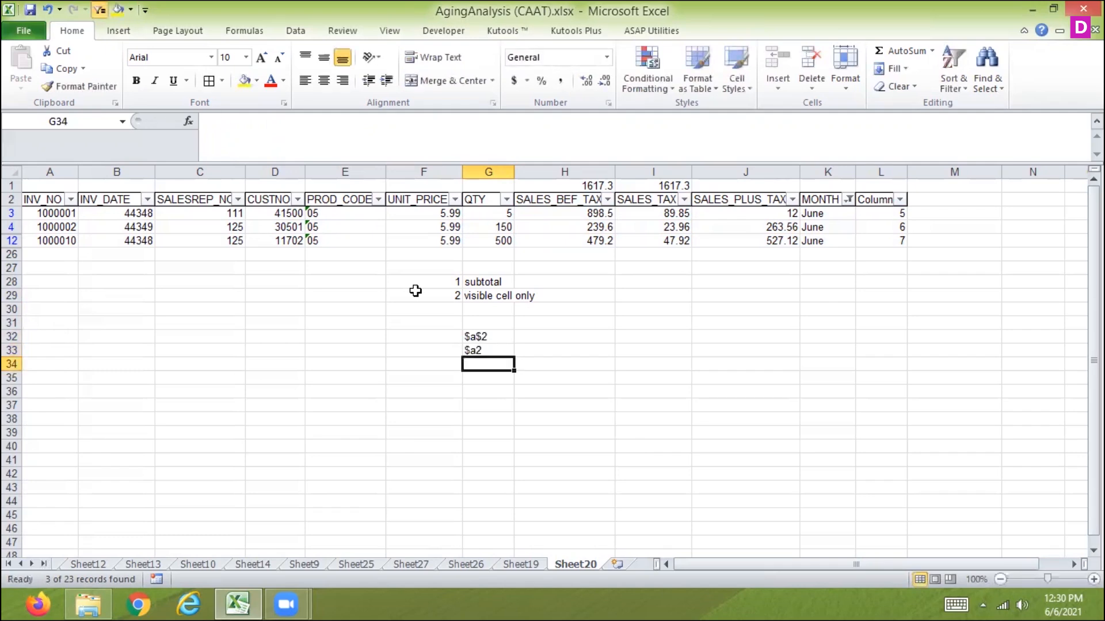
{"action": "type", "text": "a@"}
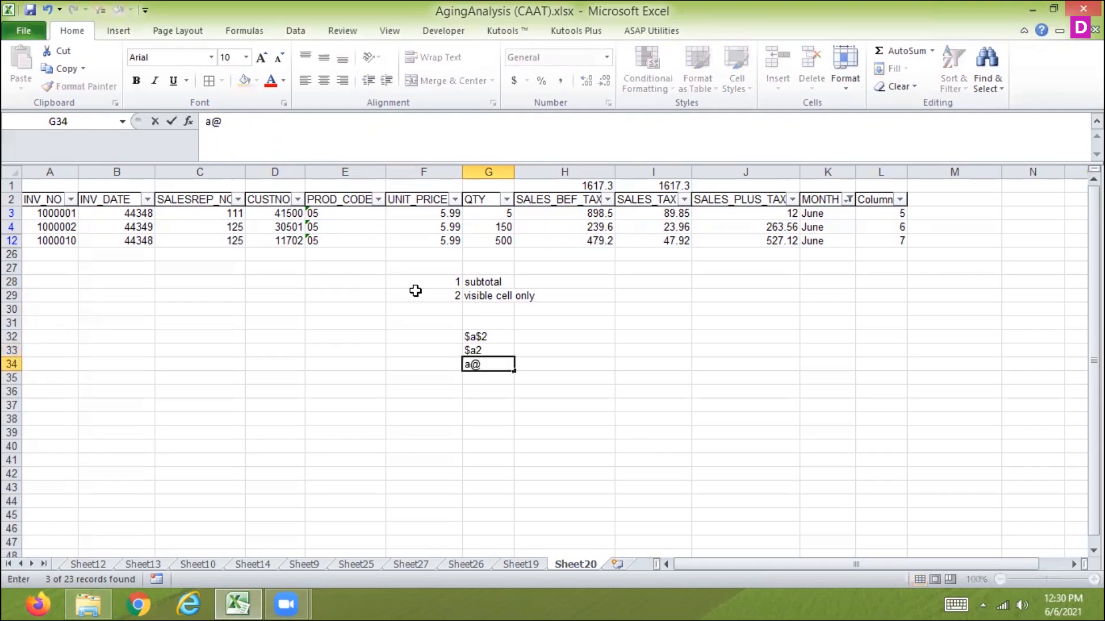
{"action": "key", "text": "BackSpace"}
{"action": "type", "text": "$2"}
{"action": "key", "text": "Return"}
{"action": "key", "text": "Up"}
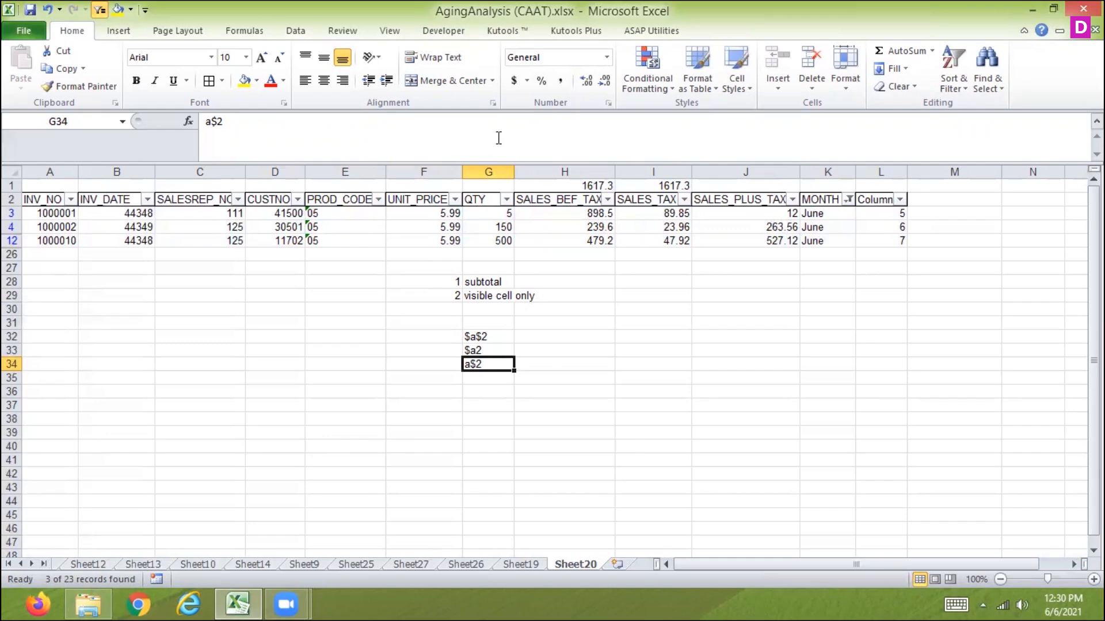
Review the Fill options and the Go To Special dialog without applying anything.
{"action": "left_click", "coordinate": [898, 69]}
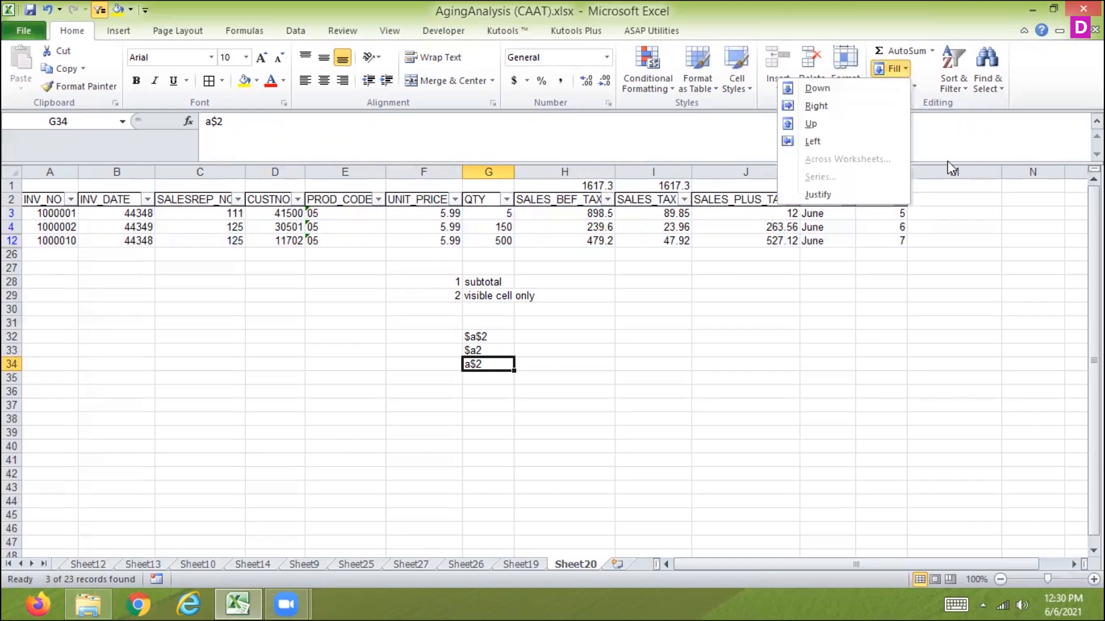
{"action": "left_click", "coordinate": [929, 219]}
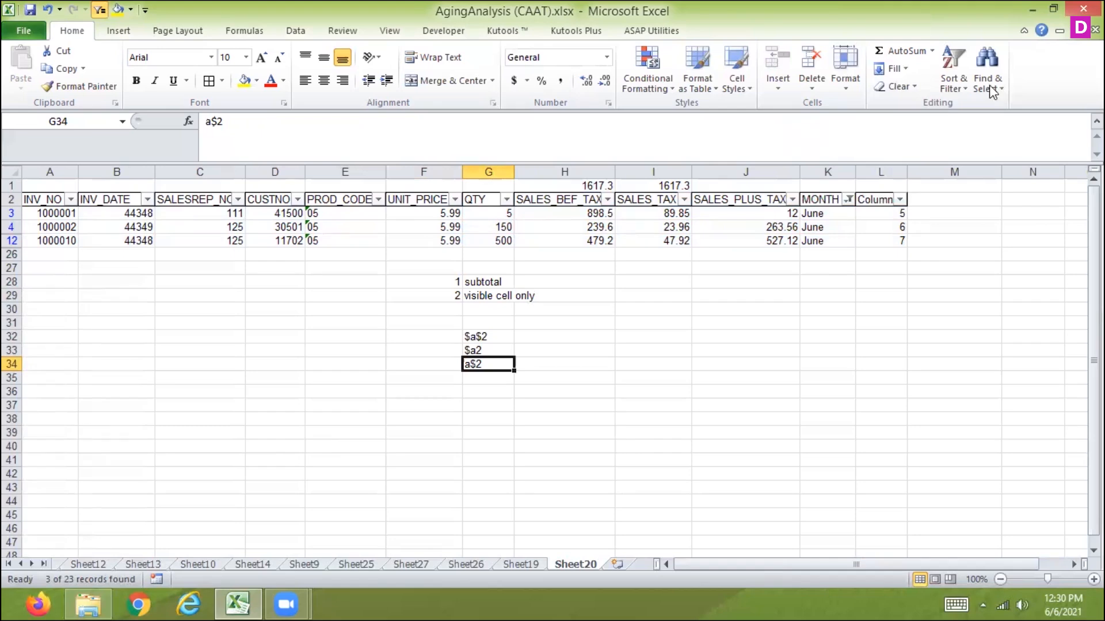
{"action": "left_click", "coordinate": [986, 66]}
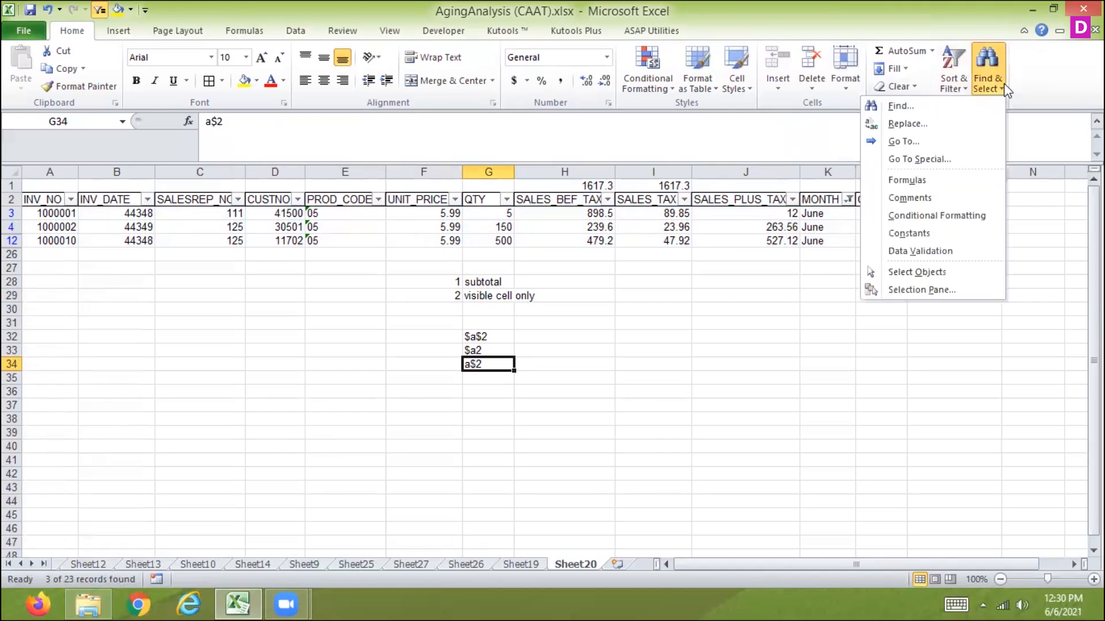
{"action": "left_click", "coordinate": [942, 160]}
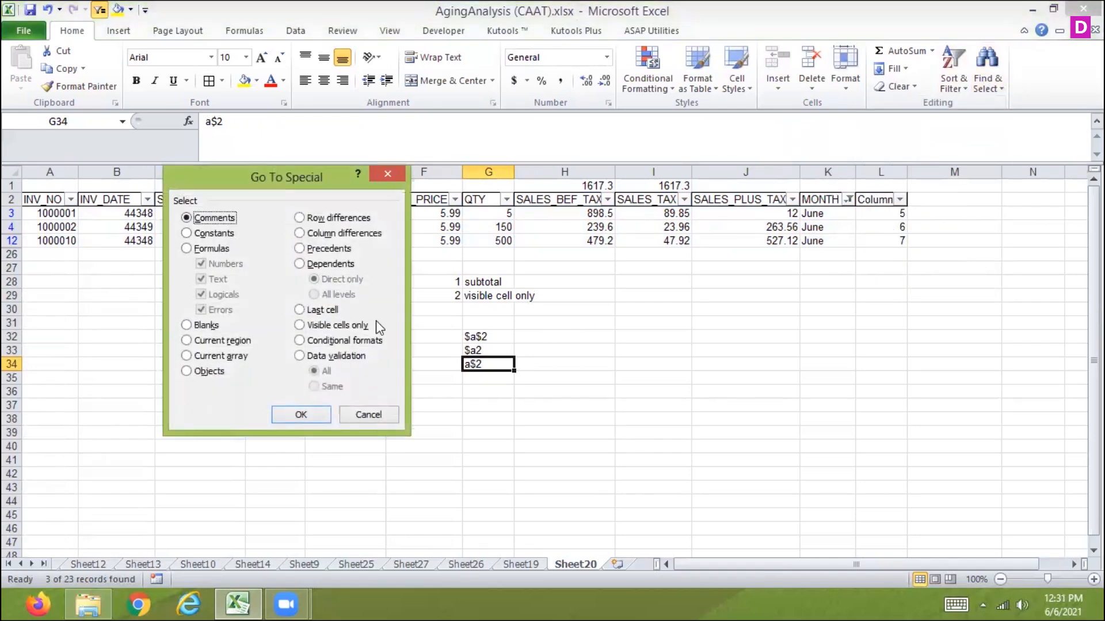
{"action": "left_click", "coordinate": [366, 416]}
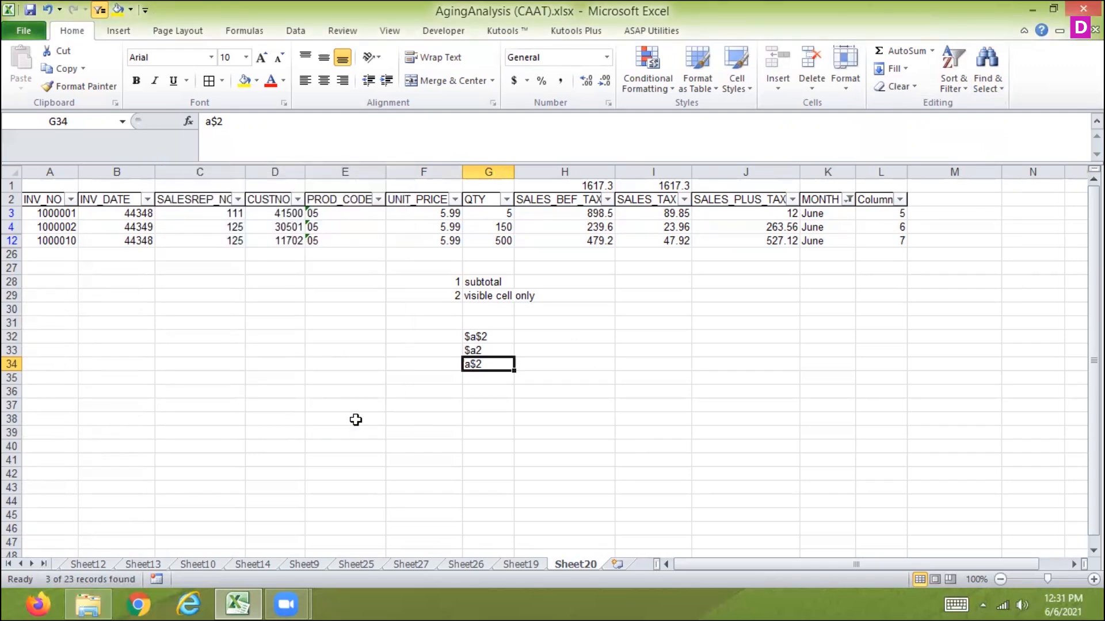
Clear the MONTH filter by selecting all months so every row is shown.
{"action": "left_click", "coordinate": [848, 198]}
{"action": "left_click", "coordinate": [686, 347]}
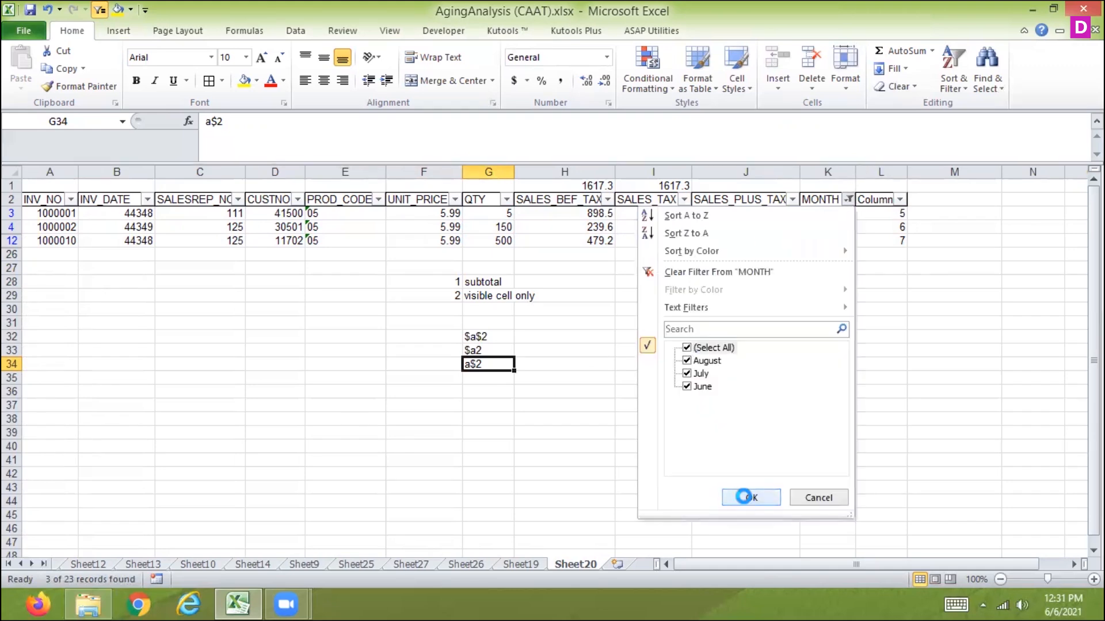
{"action": "left_click", "coordinate": [749, 498]}
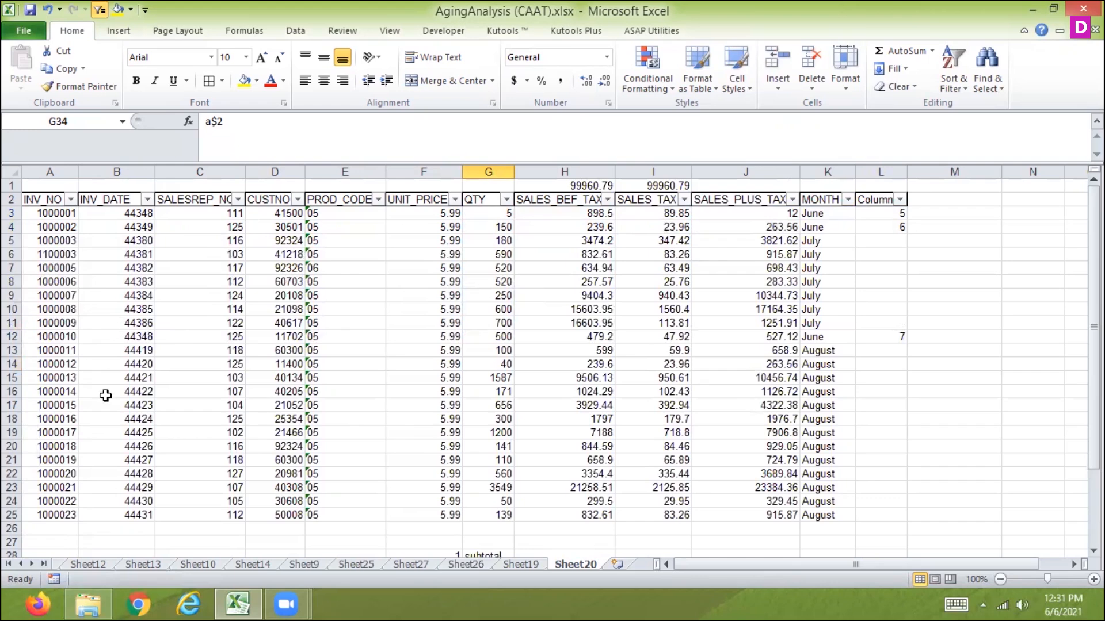
Insert a blank row above row 12 in the table.
{"action": "left_click", "coordinate": [121, 326]}
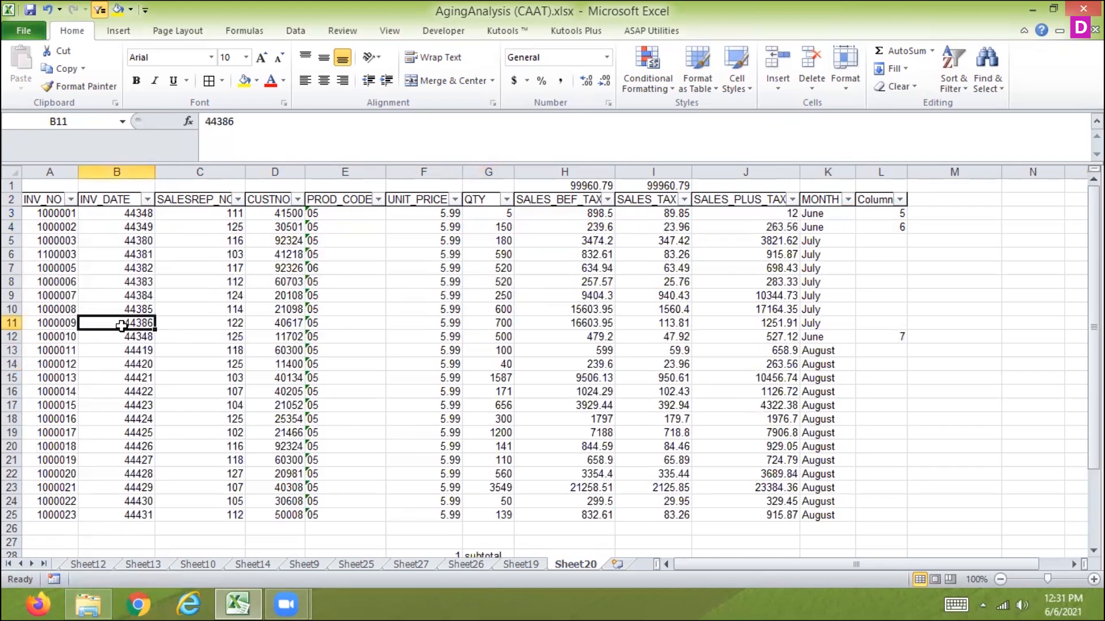
{"action": "left_click", "coordinate": [13, 336]}
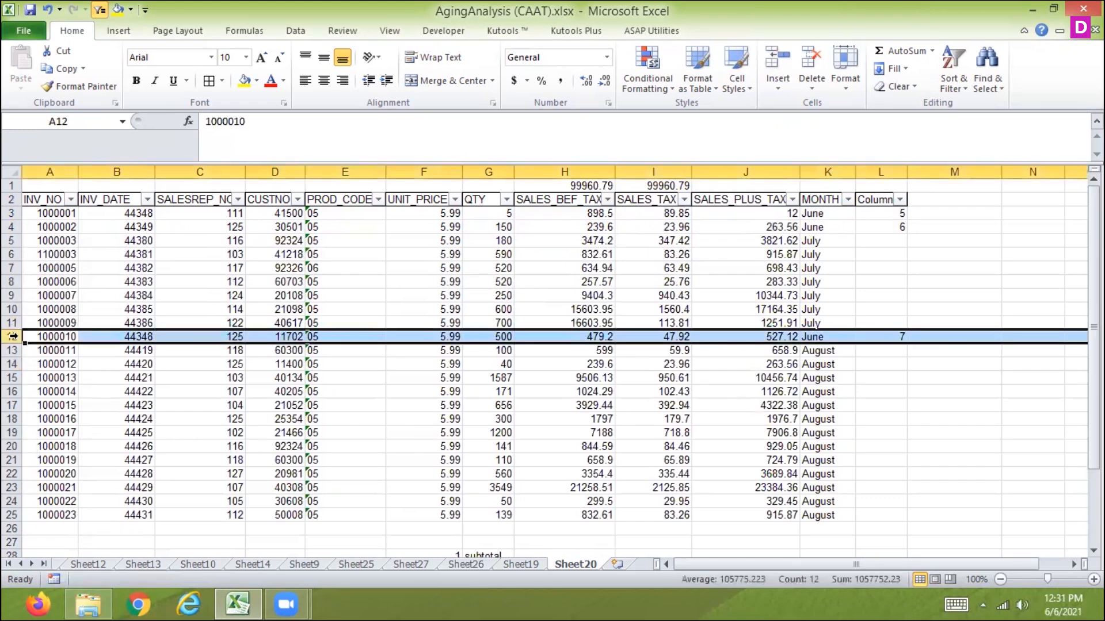
{"action": "key", "text": "ctrl+shift+equal"}
{"action": "key", "text": "Up"}
{"action": "key", "text": "Up"}
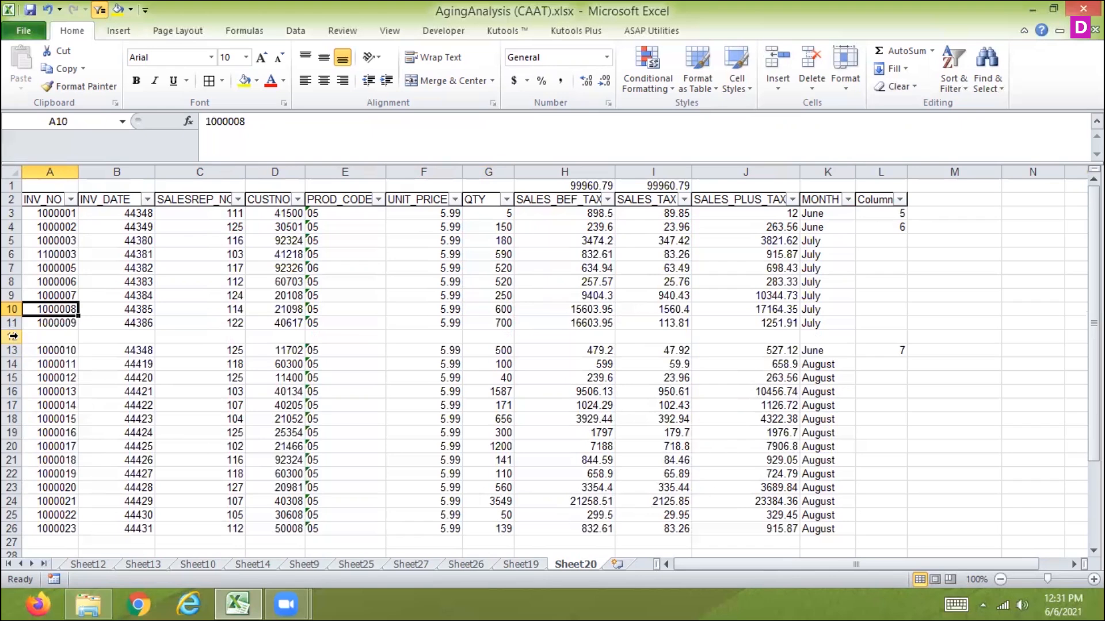
Select the table's blank cells with Go To Special Blanks and delete those sheet rows.
{"action": "left_click", "coordinate": [13, 336]}
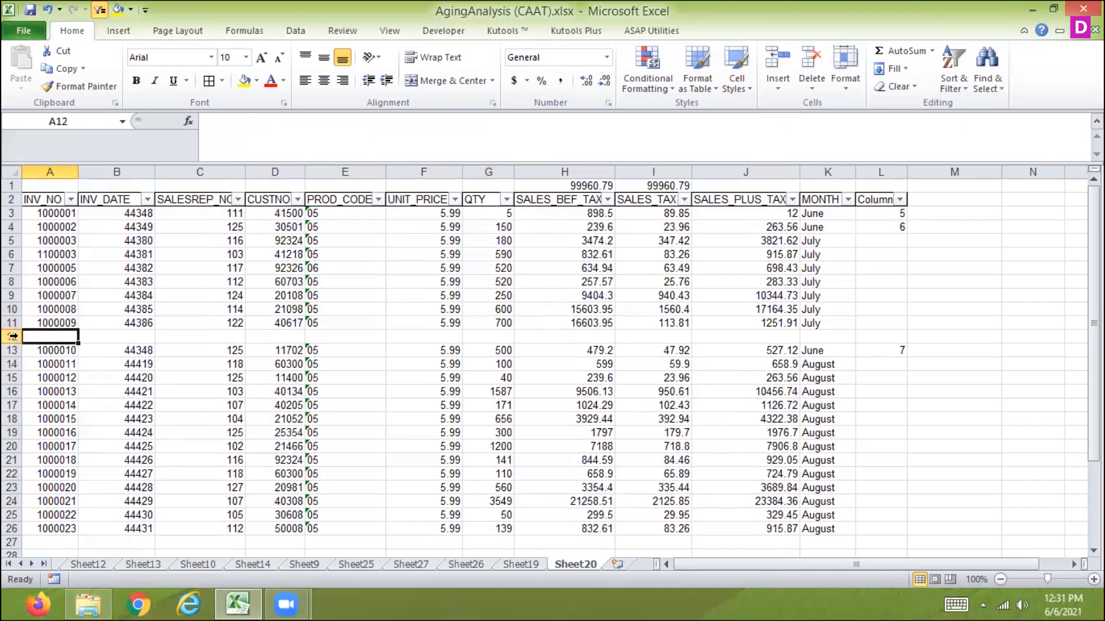
{"action": "left_click_drag", "start_coordinate": [46, 203], "coordinate": [832, 538]}
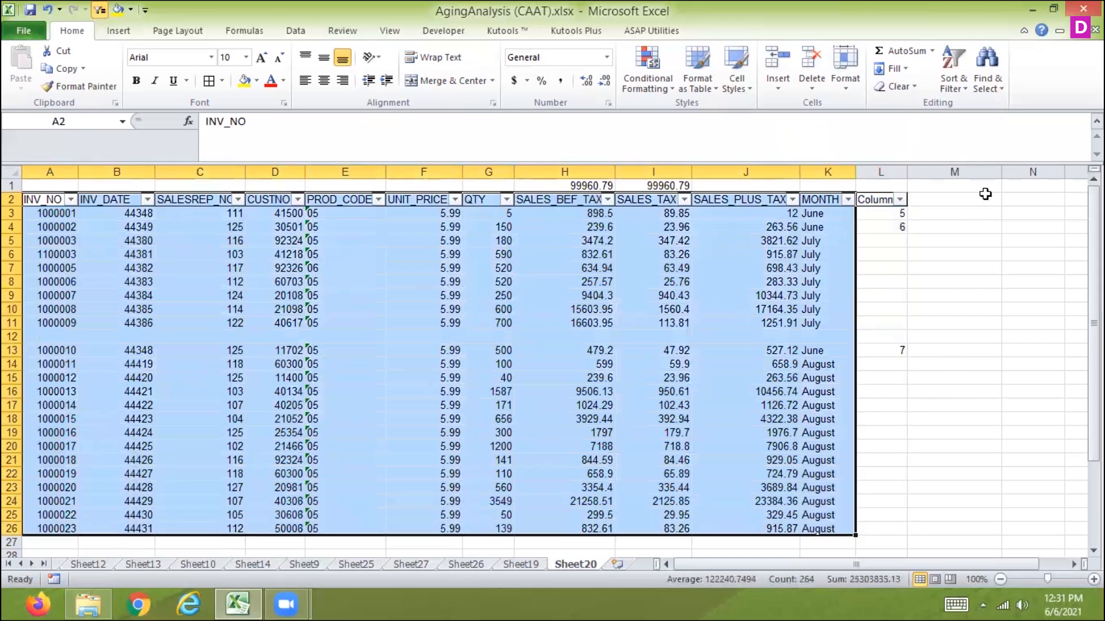
{"action": "left_click", "coordinate": [988, 66]}
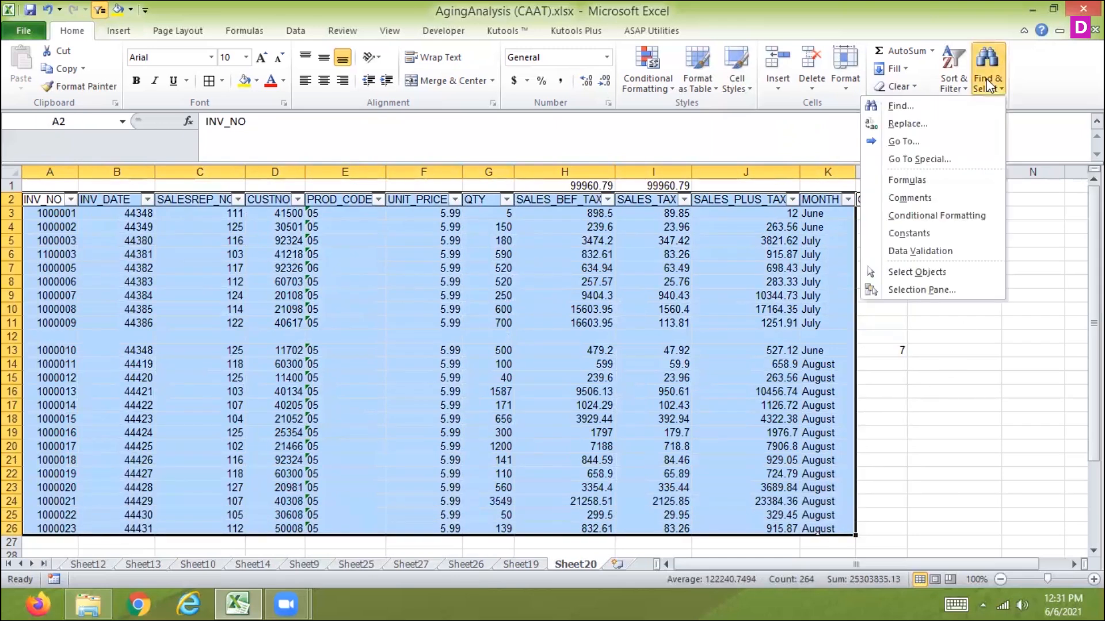
{"action": "left_click", "coordinate": [912, 160]}
{"action": "left_click", "coordinate": [196, 325]}
{"action": "left_click", "coordinate": [296, 414]}
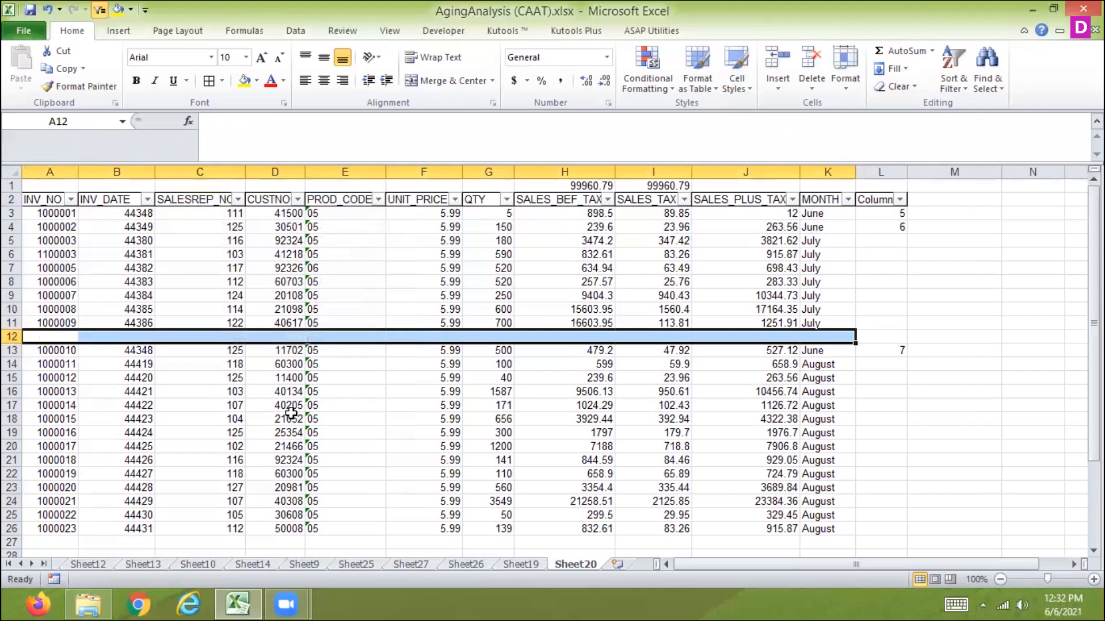
{"action": "left_click", "coordinate": [809, 81]}
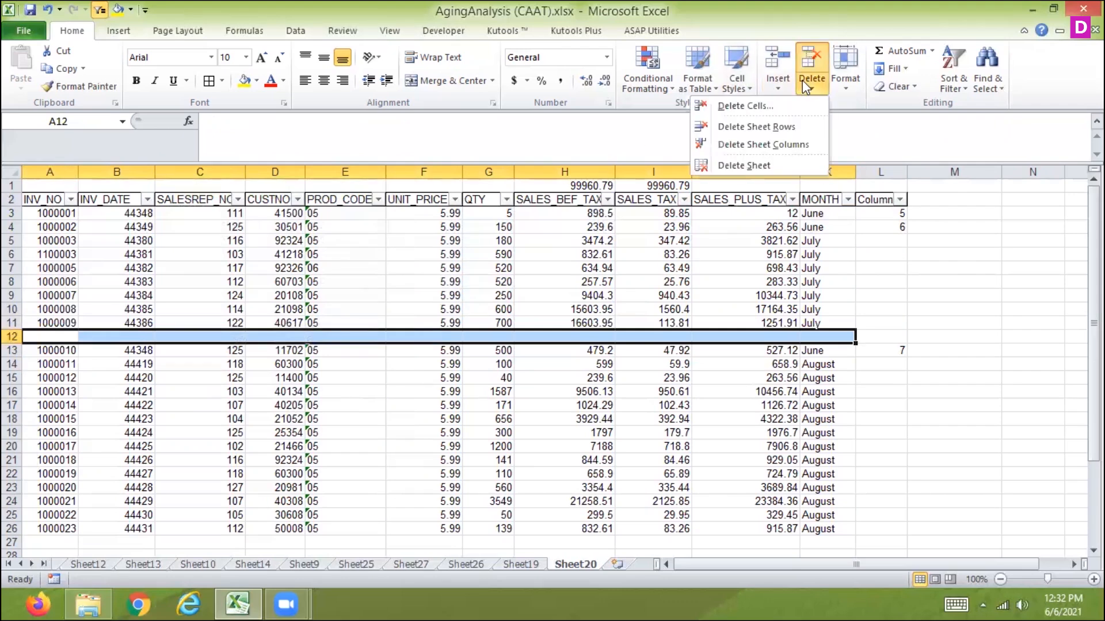
{"action": "left_click", "coordinate": [750, 126]}
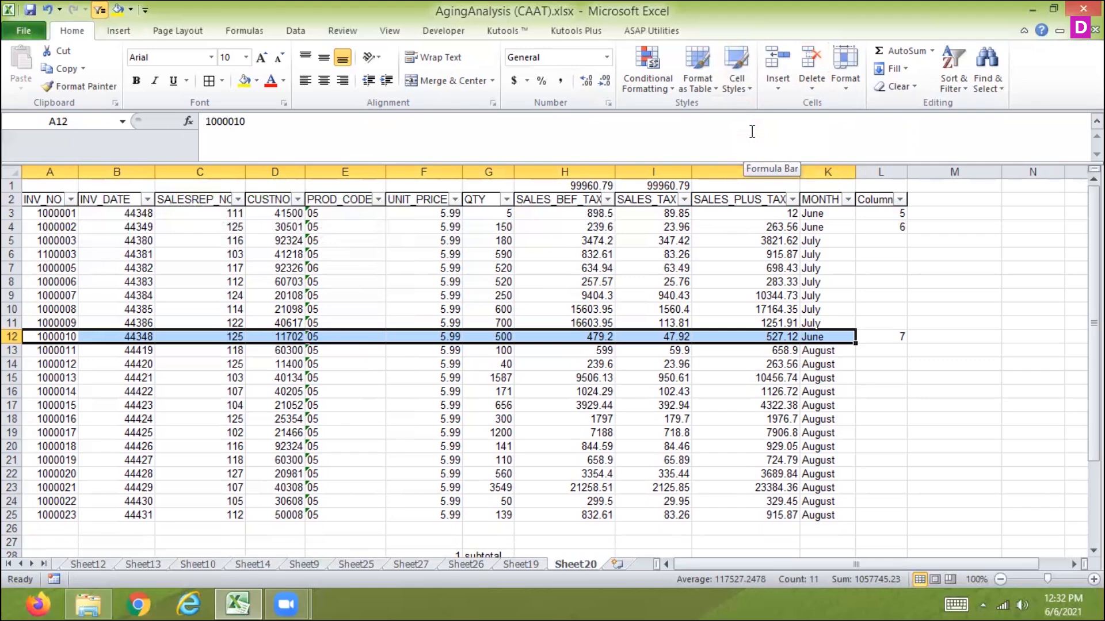
Clear the INV_DATE values in cells B11, B14 and B18.
{"action": "left_click", "coordinate": [133, 321]}
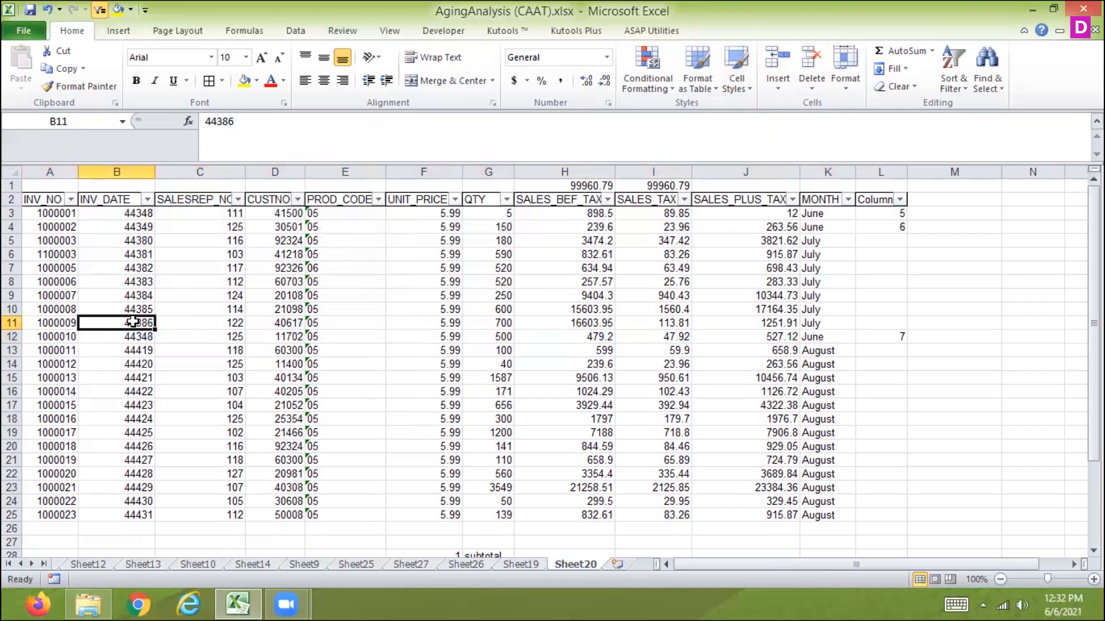
{"action": "key", "text": "Delete"}
{"action": "key", "text": "Down"}
{"action": "key", "text": "Down"}
{"action": "key", "text": "Down"}
{"action": "key", "text": "Delete"}
{"action": "key", "text": "Down"}
{"action": "key", "text": "Down"}
{"action": "key", "text": "Down"}
{"action": "key", "text": "Down"}
{"action": "key", "text": "Delete"}
{"action": "key", "text": "Down"}
{"action": "key", "text": "Down"}
{"action": "key", "text": "Down"}
{"action": "key", "text": "Down"}
{"action": "key", "text": "Down"}
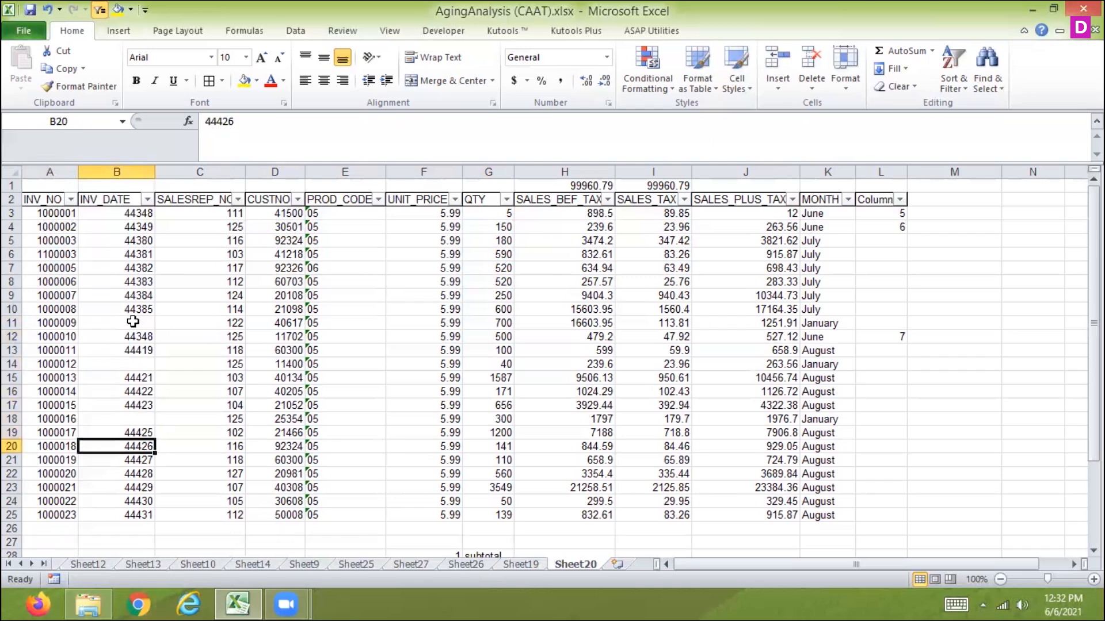
Clear the INV_DATE in B23, select the table's blank cells with Go To Special Blanks, and delete those sheet rows.
{"action": "key", "text": "Delete"}
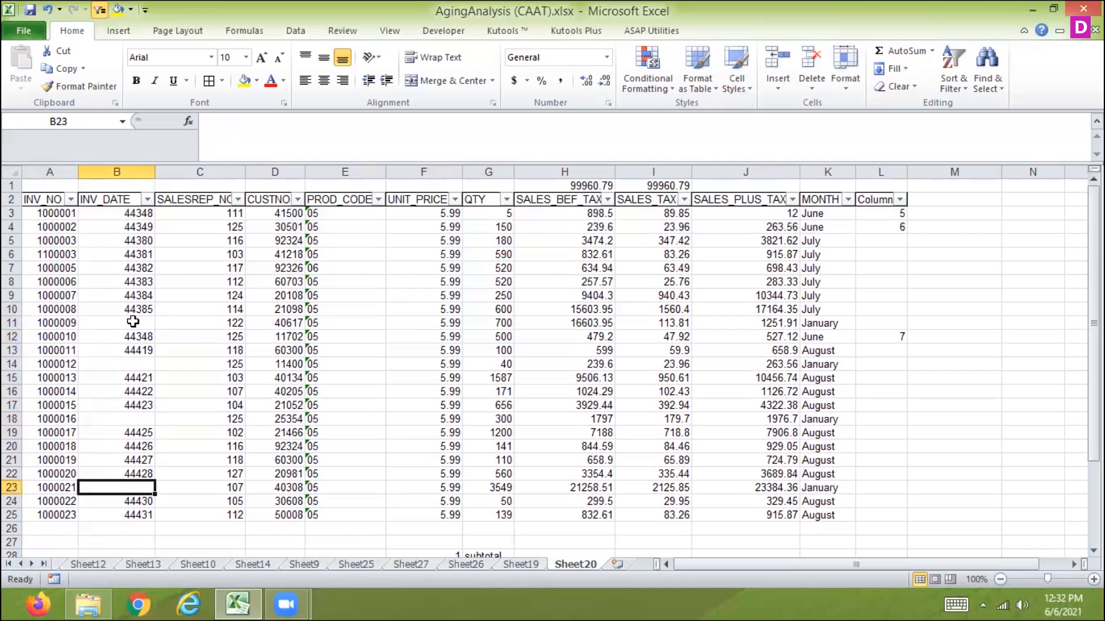
{"action": "left_click", "coordinate": [57, 199]}
{"action": "left_click_drag", "start_coordinate": [218, 320], "coordinate": [830, 516]}
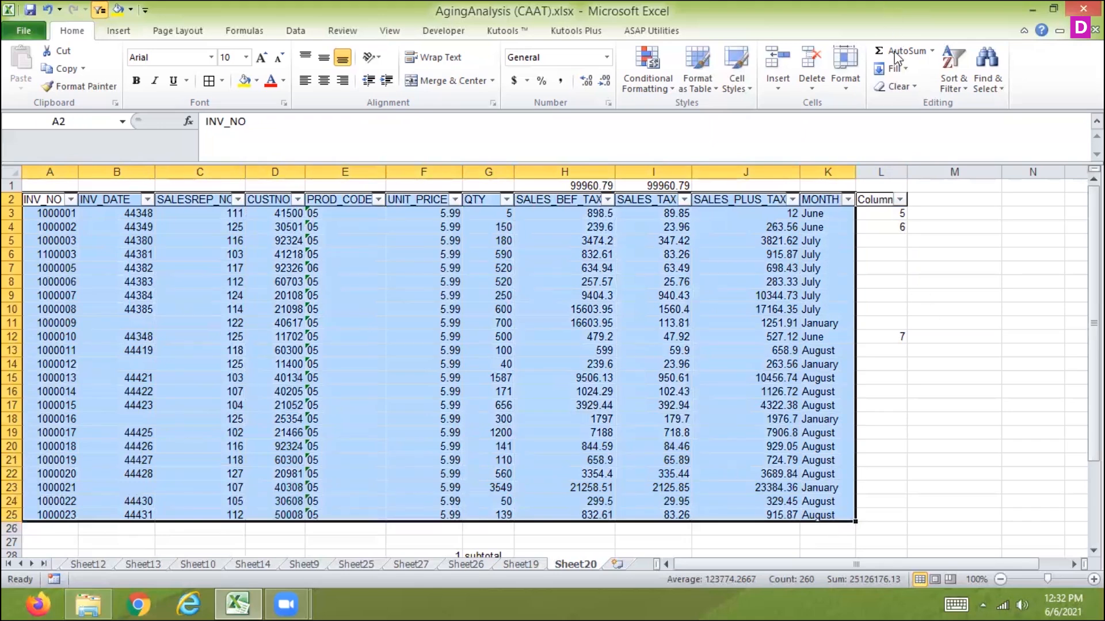
{"action": "left_click", "coordinate": [992, 71]}
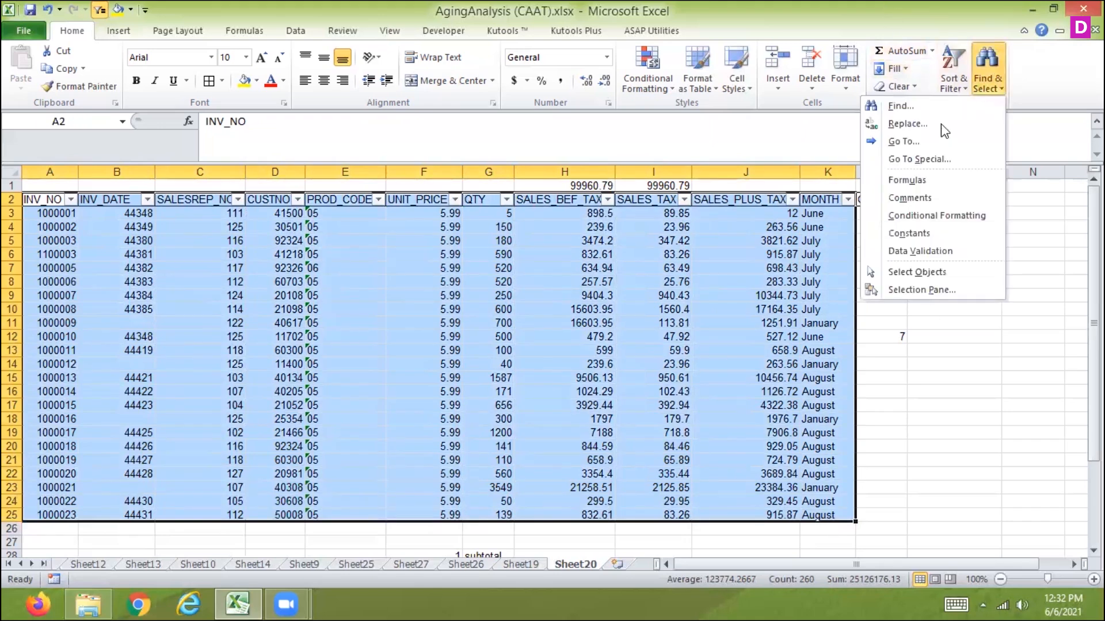
{"action": "left_click", "coordinate": [902, 161]}
{"action": "left_click", "coordinate": [206, 325]}
{"action": "left_click", "coordinate": [308, 419]}
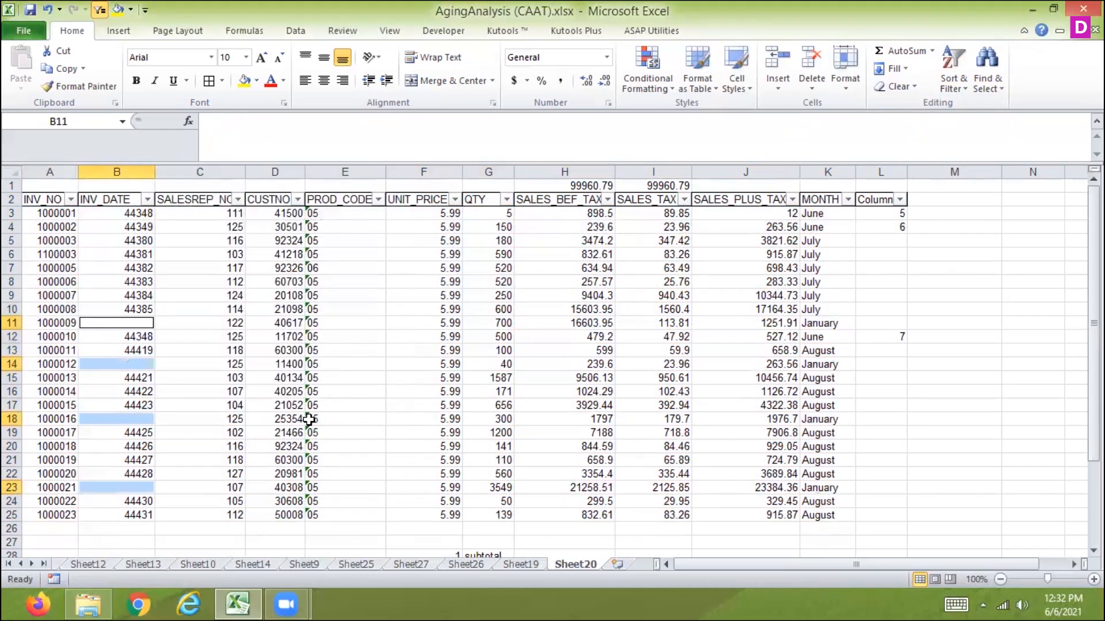
{"action": "left_click", "coordinate": [811, 84]}
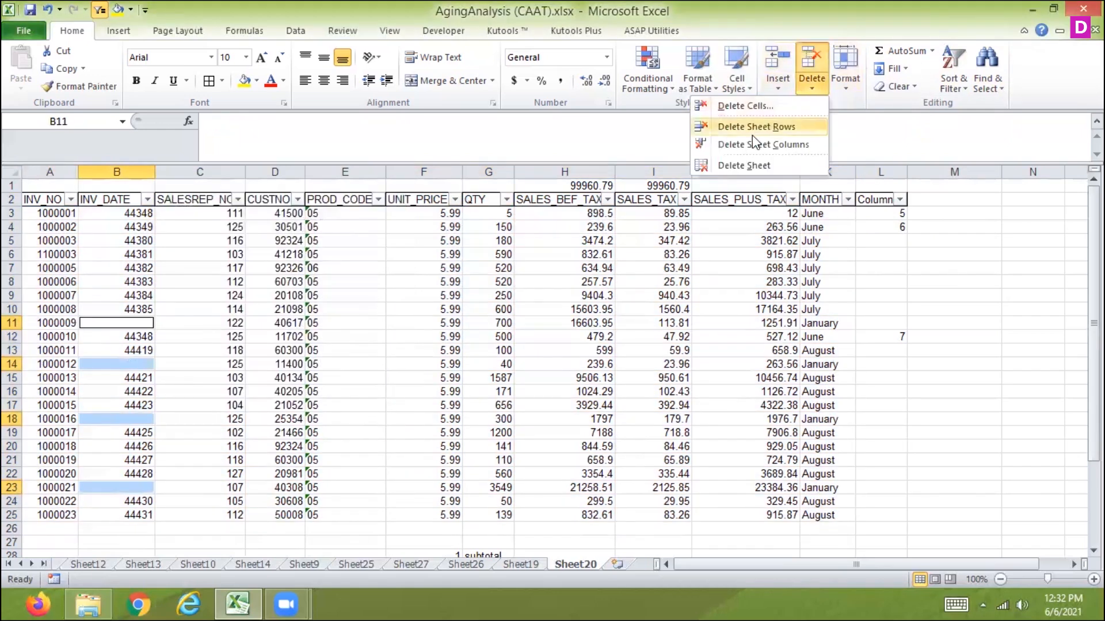
{"action": "left_click", "coordinate": [774, 126]}
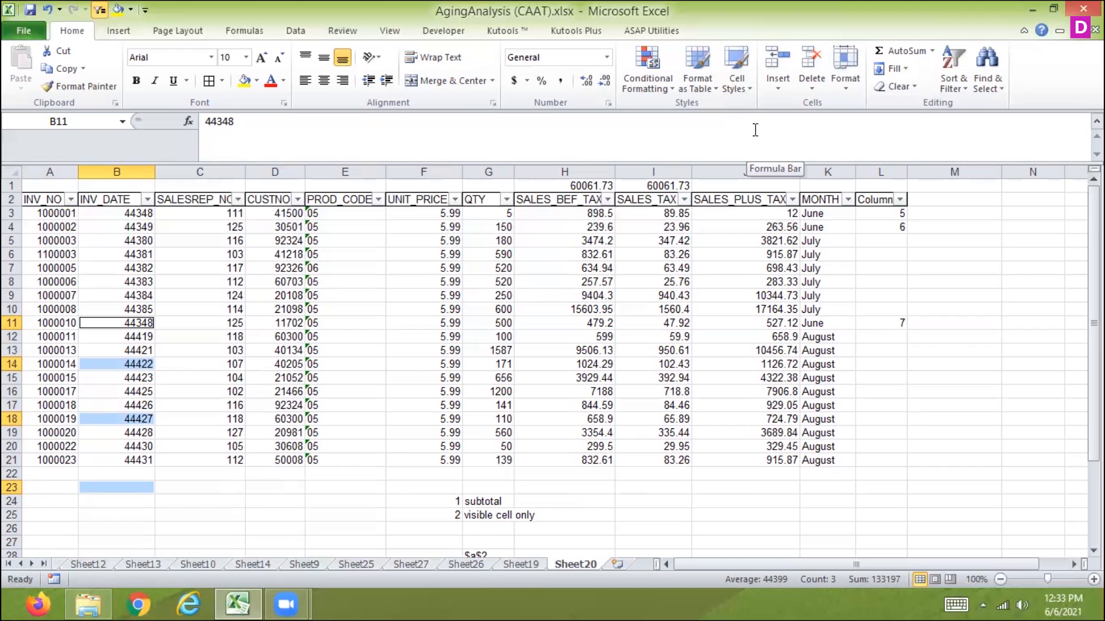
{"action": "left_click", "coordinate": [861, 267]}
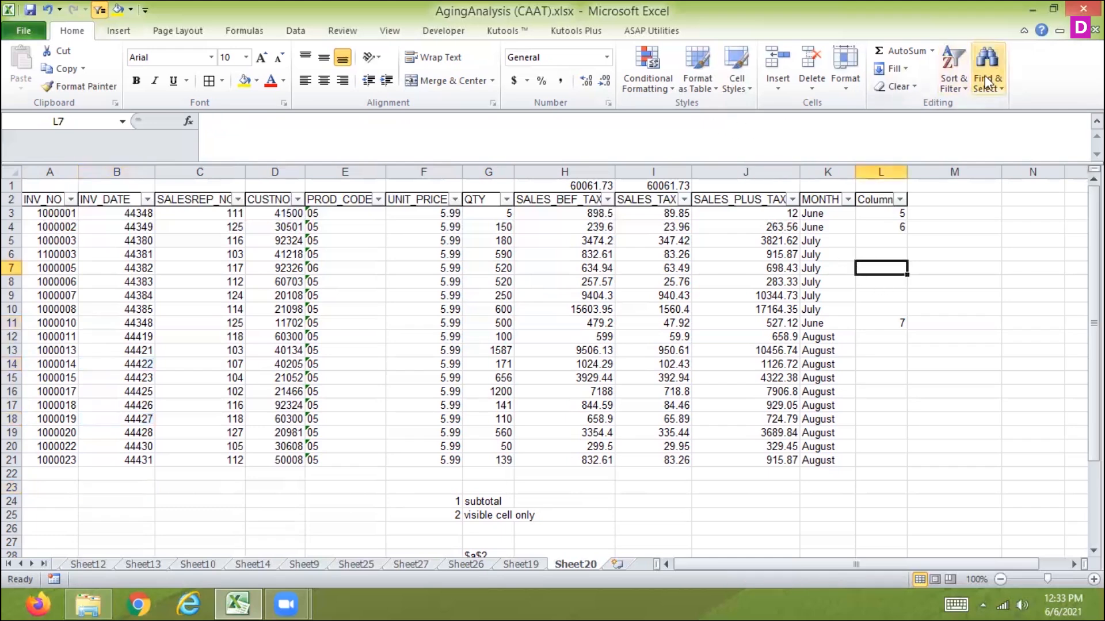
{"action": "left_click", "coordinate": [978, 89]}
{"action": "left_click", "coordinate": [934, 160]}
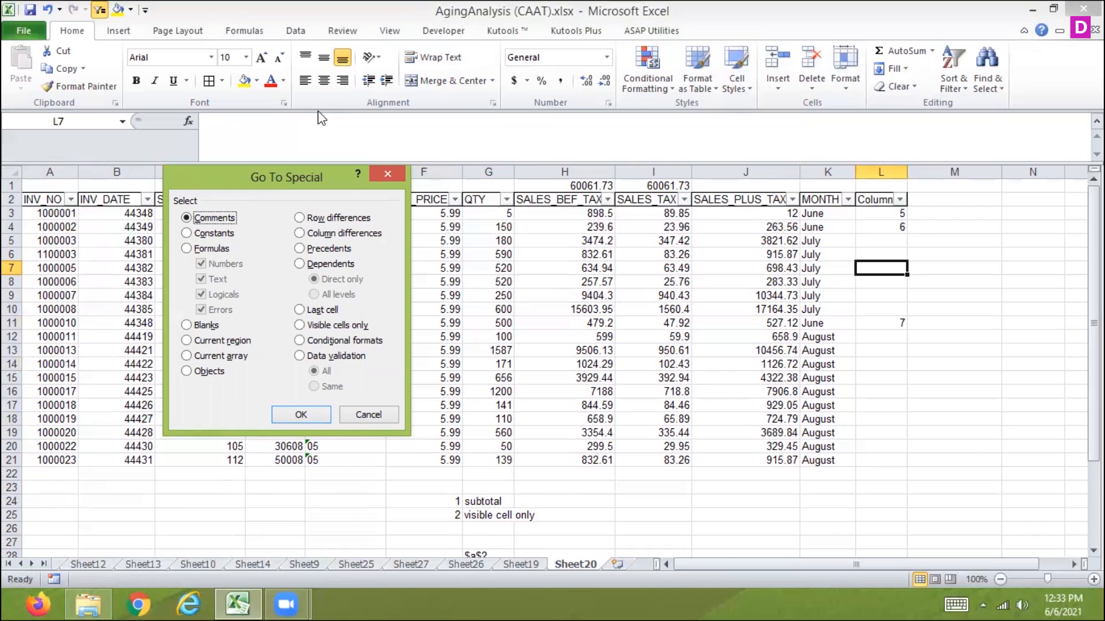
{"action": "left_click", "coordinate": [370, 414]}
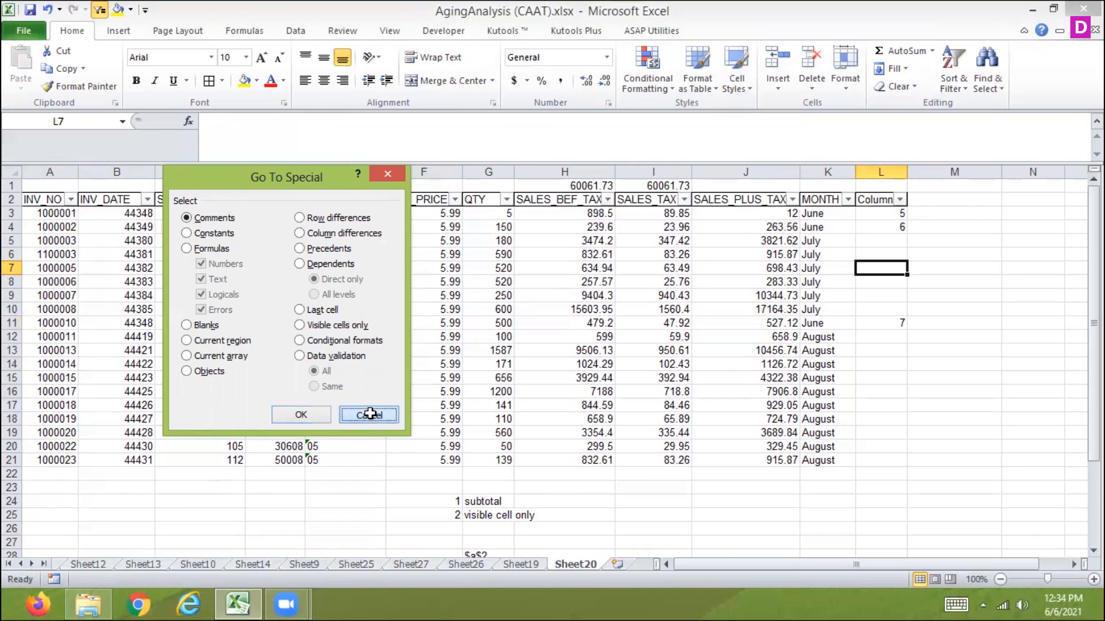